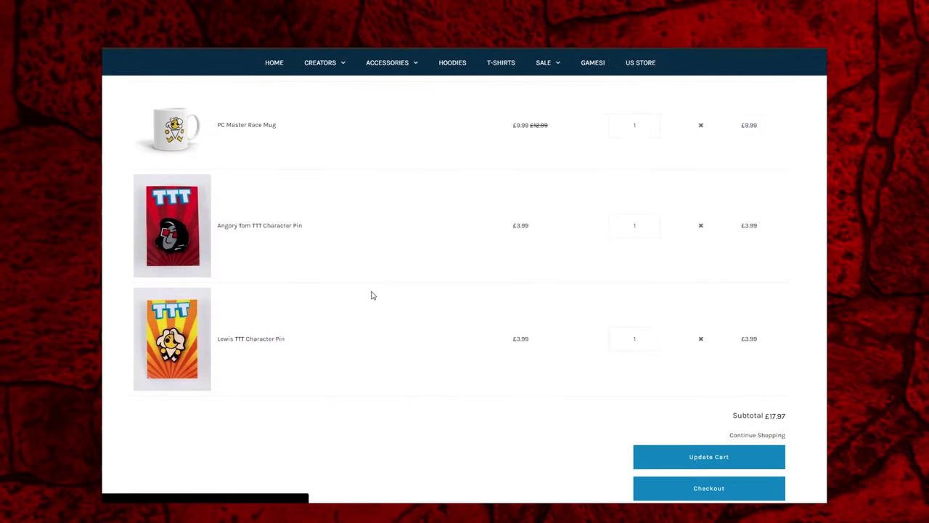
# - Scroll down to the cart subtotal and check out the Lewis TTT Character Pin order
pyautogui.scroll(-2, 392, 290)
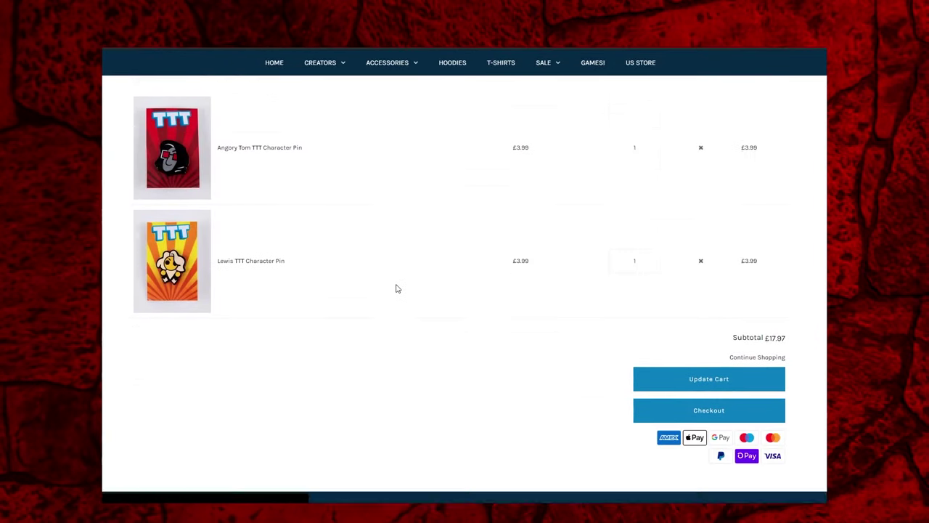
pyautogui.click(702, 392)
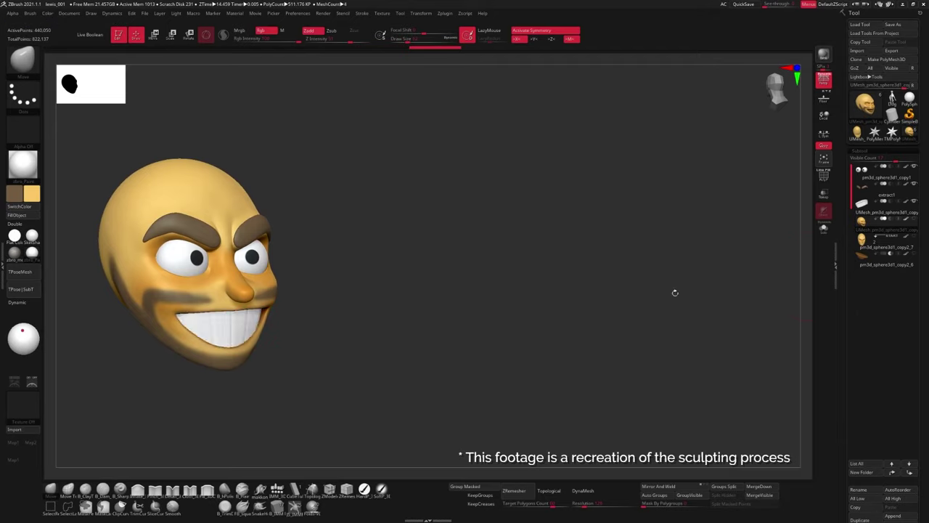
# - Turn the grinning head sideways and enable ZRemesher's topological option
pyautogui.moveTo(672, 293); pyautogui.dragTo(624, 375)
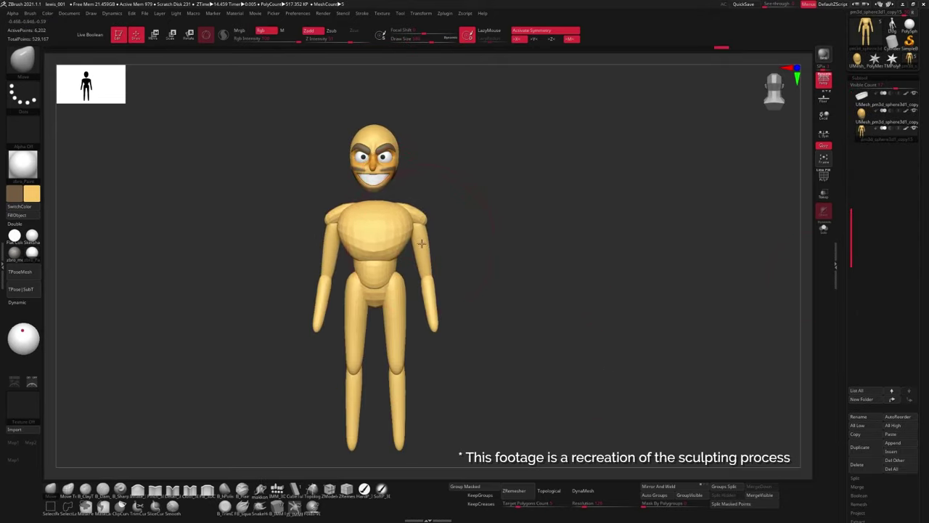
pyautogui.press('space')
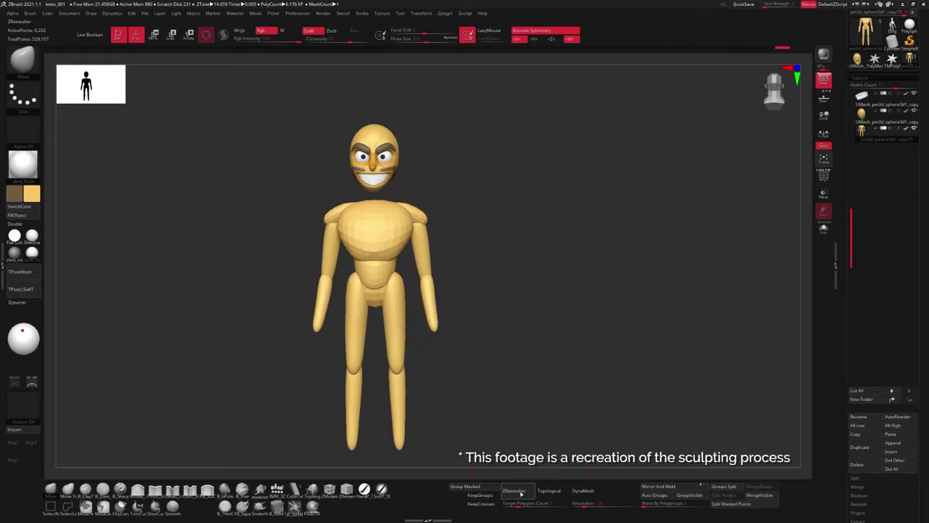
pyautogui.click(549, 491)
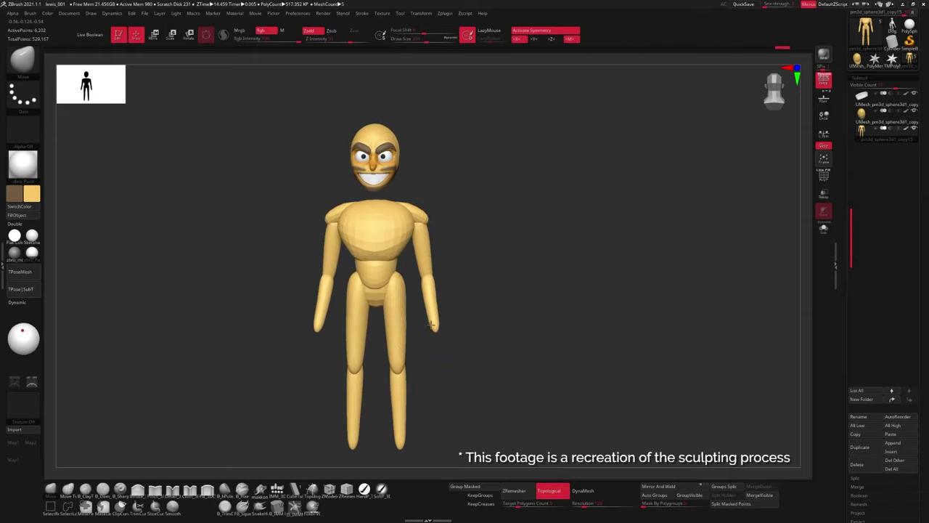
pyautogui.press('space')
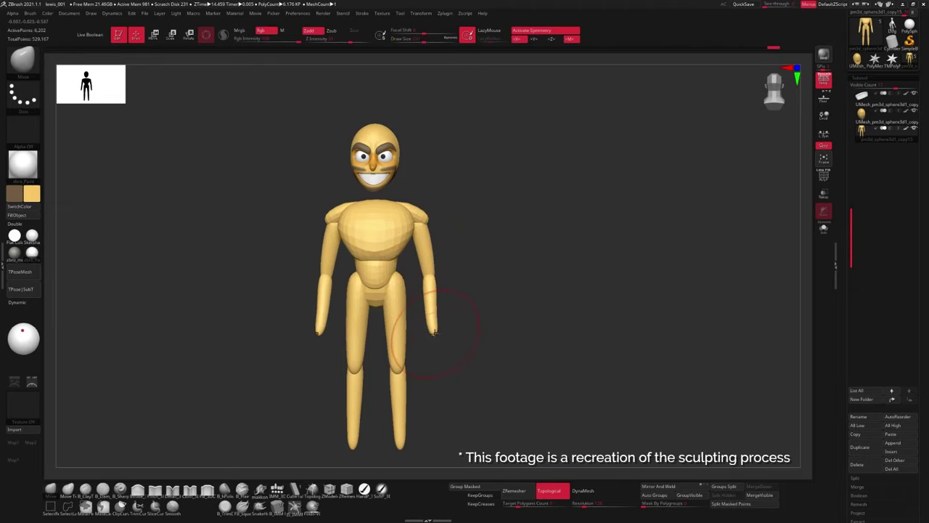
# - Orbit the mannequin through side, back and three-quarter views to check its proportions
pyautogui.keyDown('shift'); pyautogui.moveTo(453, 314); pyautogui.dragTo(465, 307); pyautogui.keyUp('shift')
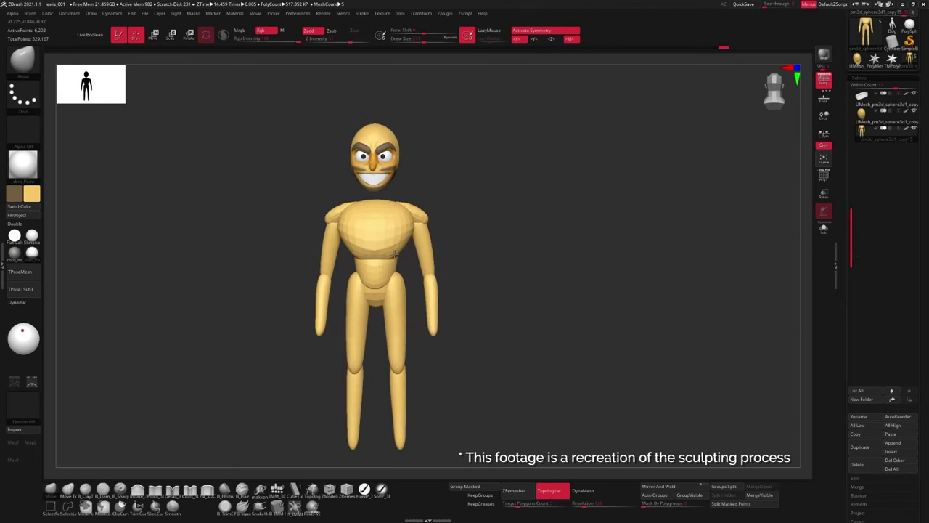
pyautogui.moveTo(471, 228); pyautogui.dragTo(482, 279)
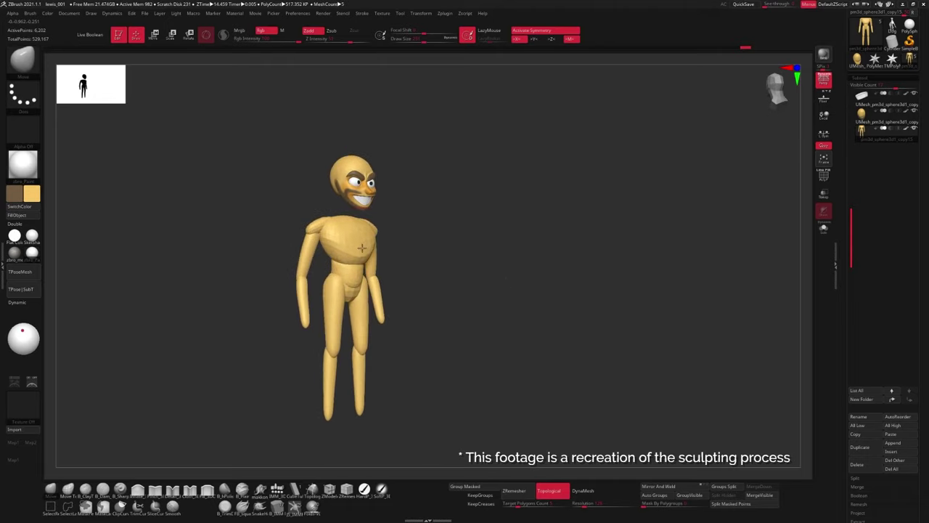
pyautogui.moveTo(439, 240); pyautogui.dragTo(553, 329)
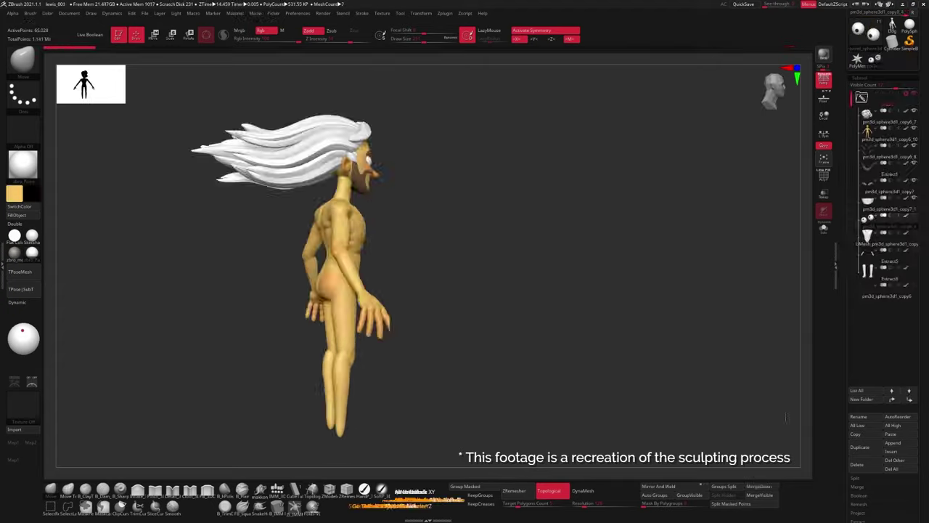
pyautogui.moveTo(494, 363); pyautogui.dragTo(631, 388)
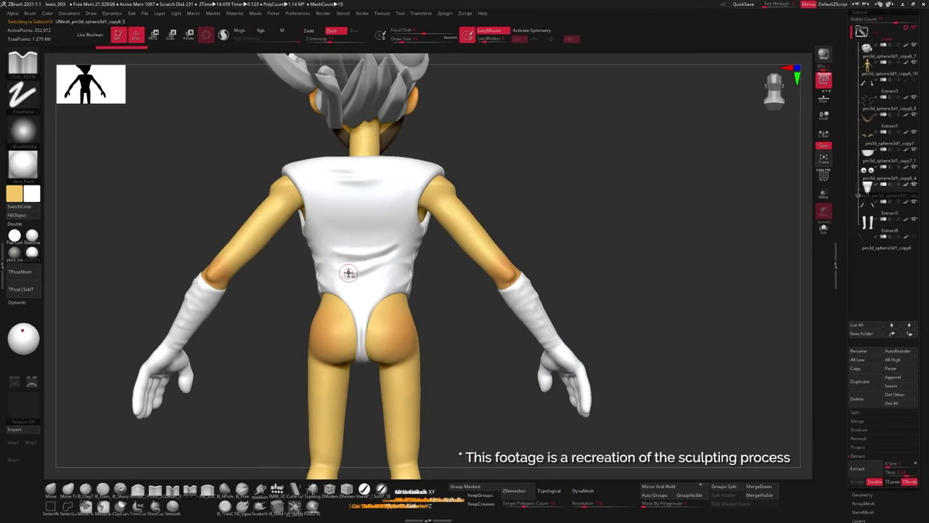
# - Smooth the leotard's back, then carve a fabric crease into it with the sculpt brush
pyautogui.press('space')
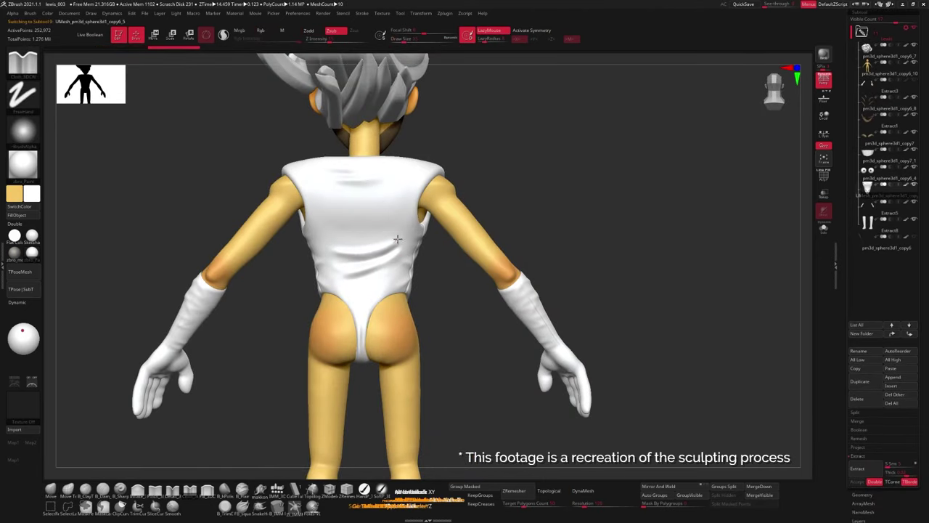
pyautogui.keyDown('shift'); pyautogui.moveTo(396, 249); pyautogui.dragTo(312, 260); pyautogui.keyUp('shift')
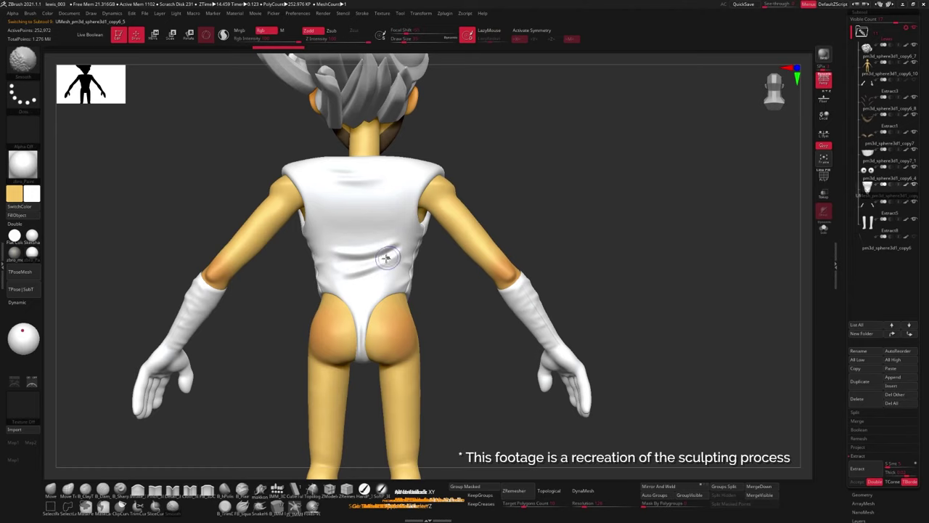
pyautogui.press('alt')
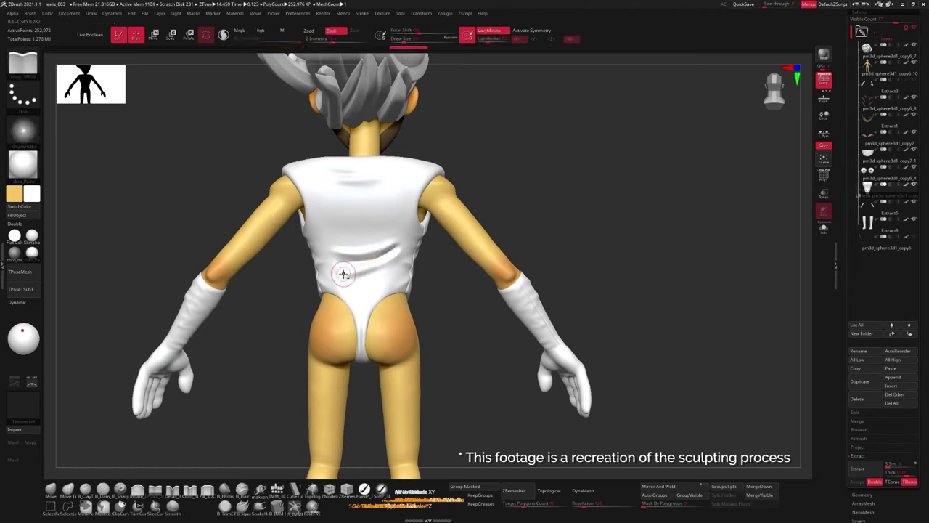
pyautogui.moveTo(396, 254)
pyautogui.mouseDown()
pyautogui.moveTo(398, 236)
pyautogui.moveTo(350, 270)
pyautogui.mouseUp()
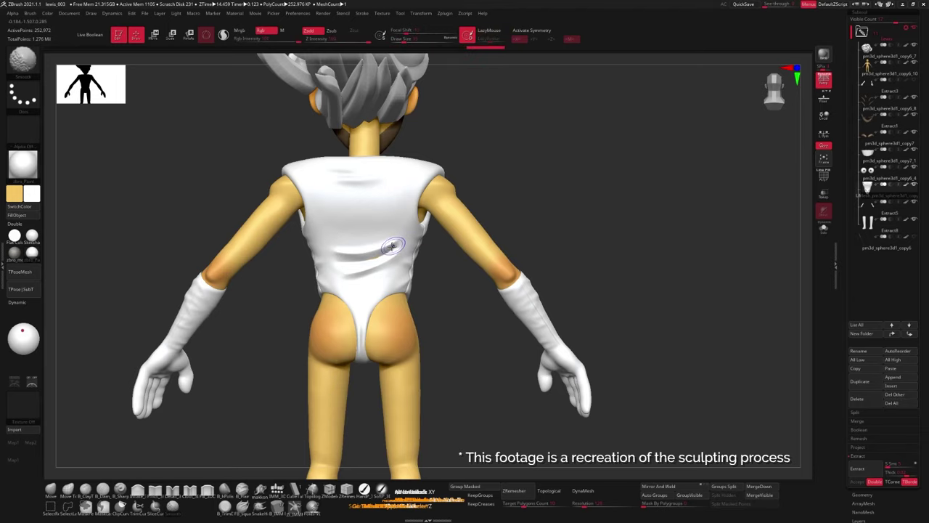
pyautogui.moveTo(579, 240)
pyautogui.mouseDown()
pyautogui.moveTo(551, 241)
pyautogui.moveTo(593, 241)
pyautogui.mouseUp()
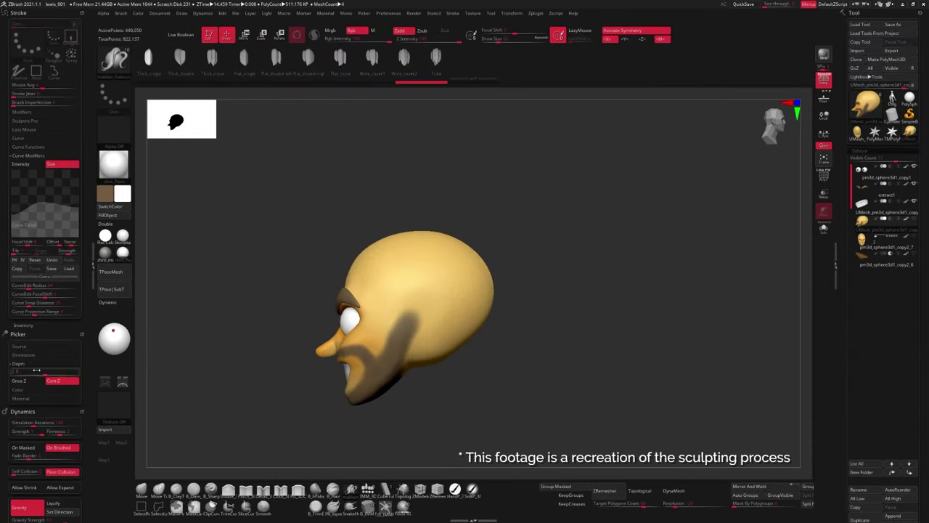
# - Set Picker to Once Z and draw a white CurveTube strand across the head, curling its tip
pyautogui.click(20, 380)
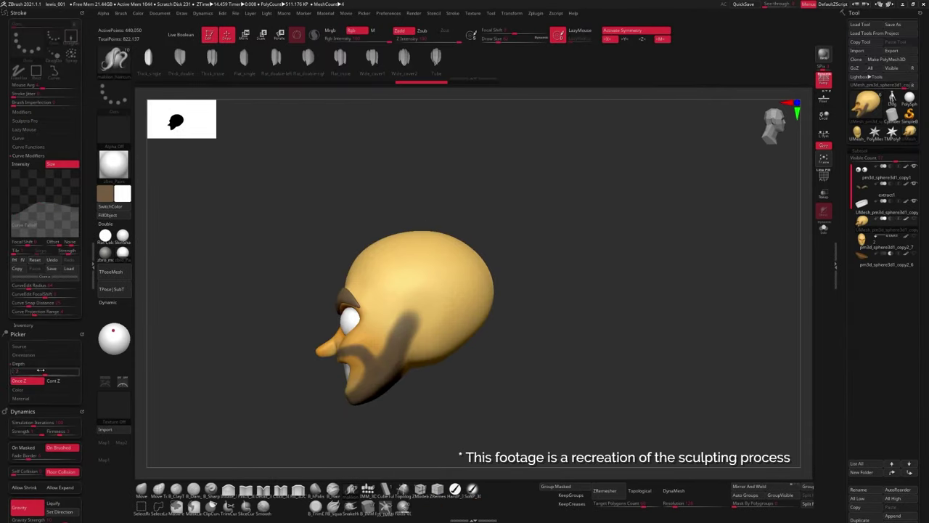
pyautogui.click(91, 307)
pyautogui.moveTo(320, 274)
pyautogui.mouseDown()
pyautogui.moveTo(341, 267)
pyautogui.moveTo(459, 277)
pyautogui.moveTo(598, 248)
pyautogui.moveTo(623, 231)
pyautogui.mouseUp()
pyautogui.moveTo(595, 368); pyautogui.dragTo(397, 314)
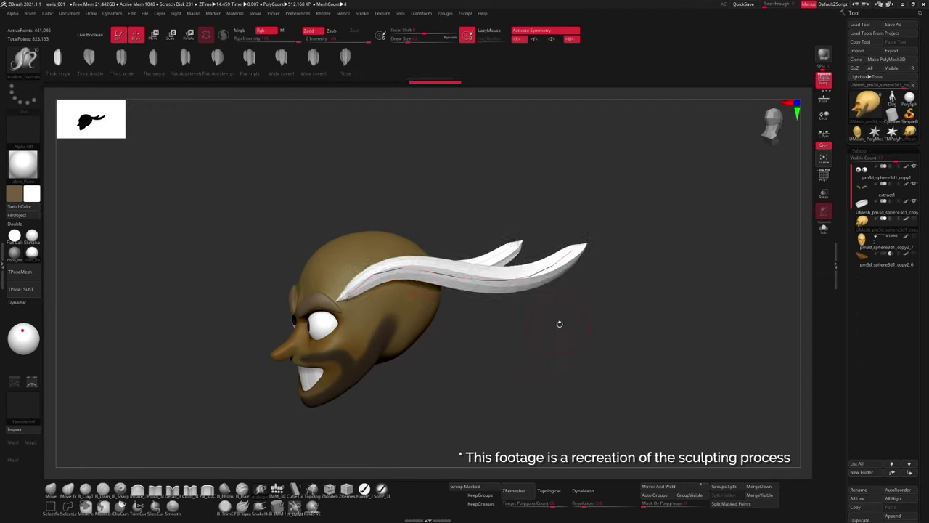
pyautogui.moveTo(559, 323); pyautogui.dragTo(342, 310)
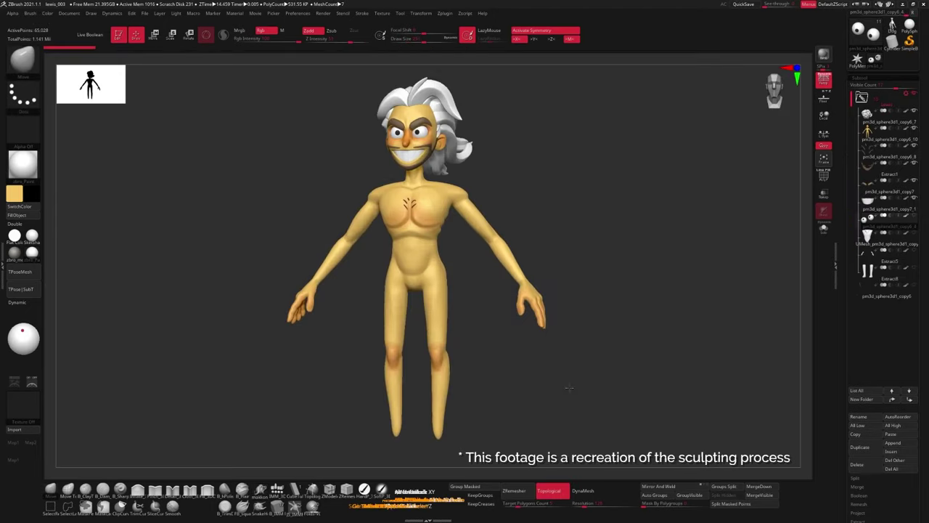
pyautogui.moveTo(559, 377); pyautogui.dragTo(602, 380)
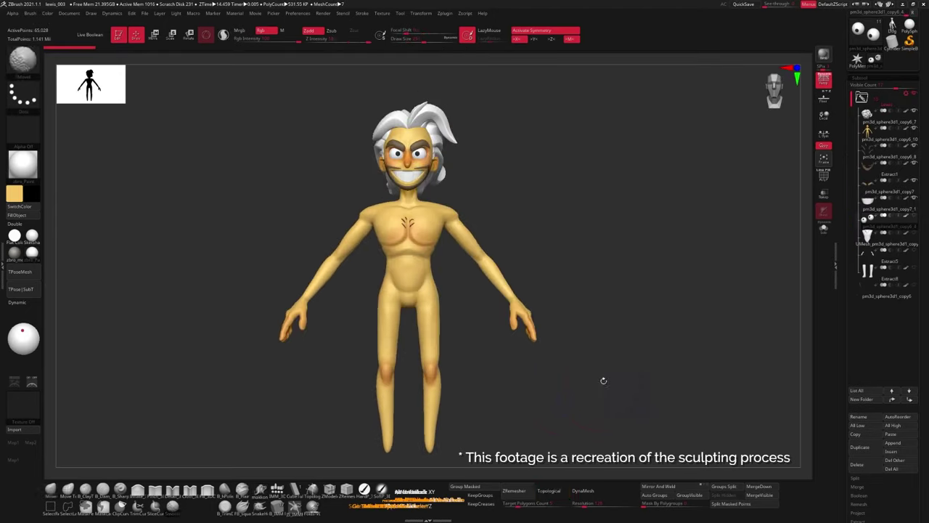
# - Toggle visibility of the leotard and gloves SubTools and mask both forearms
pyautogui.click(915, 250)
pyautogui.click(914, 239)
pyautogui.click(915, 270)
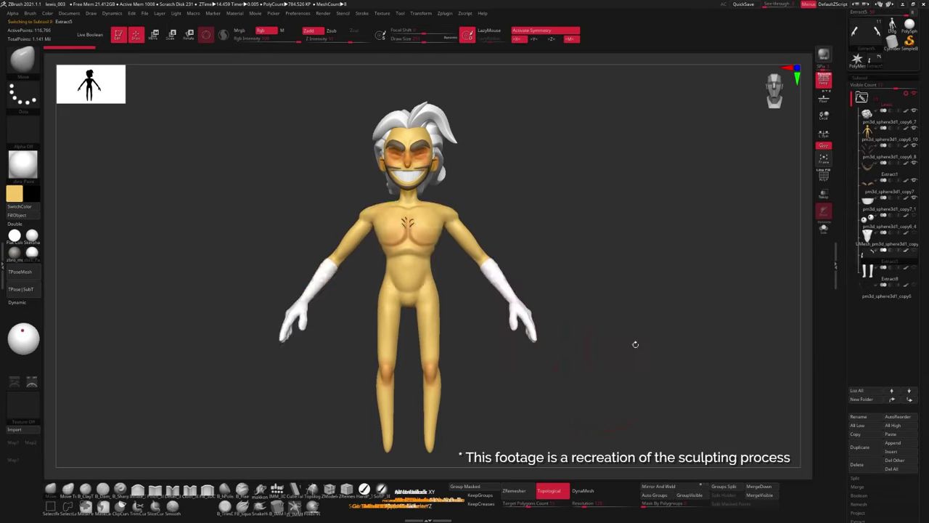
pyautogui.keyDown('alt'); pyautogui.moveTo(614, 346); pyautogui.dragTo(603, 346); pyautogui.keyUp('alt')
pyautogui.keyDown('ctrl'); pyautogui.keyDown('shift'); pyautogui.click(482, 239); pyautogui.keyUp('shift'); pyautogui.keyUp('ctrl')
pyautogui.moveTo(481, 240)
pyautogui.keyDown('ctrl'); pyautogui.mouseDown()
pyautogui.moveTo(509, 367)
pyautogui.moveTo(425, 392)
pyautogui.moveTo(421, 305)
pyautogui.mouseUp(); pyautogui.keyUp('ctrl')
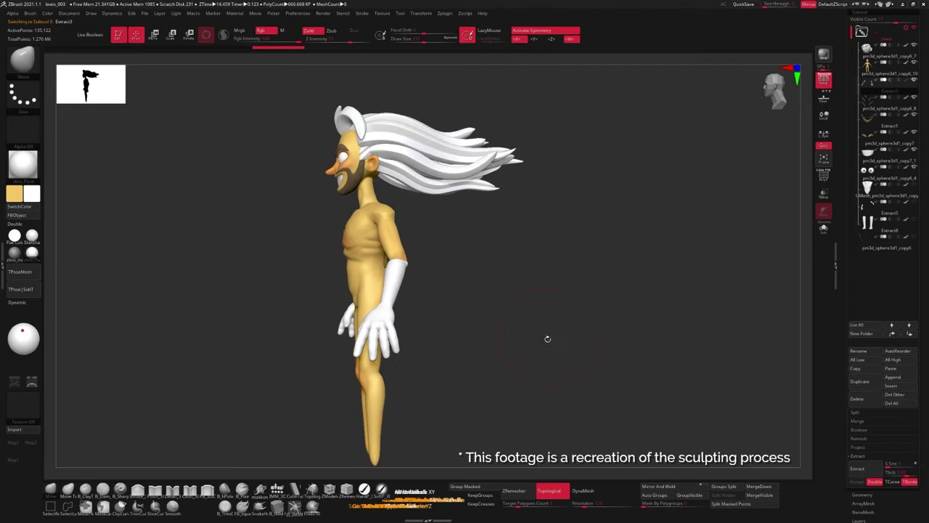
# - Select the body SubTool and paint orange-red blush on the buttocks and upper arms
pyautogui.moveTo(545, 338); pyautogui.dragTo(574, 341)
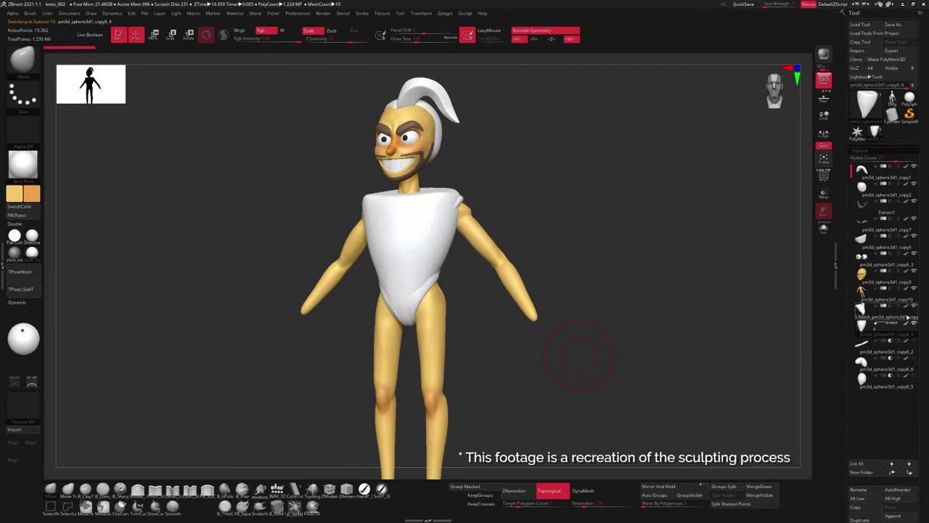
pyautogui.click(886, 298)
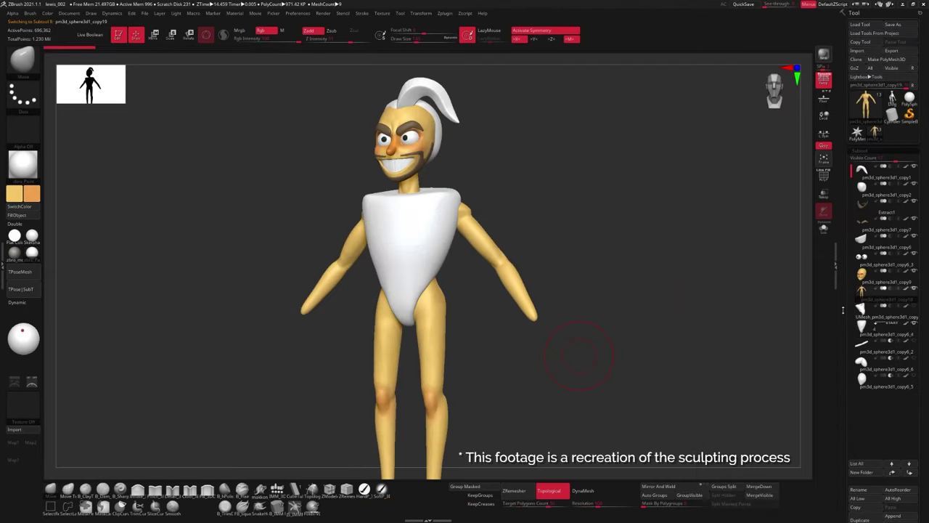
pyautogui.moveTo(653, 360); pyautogui.dragTo(602, 361)
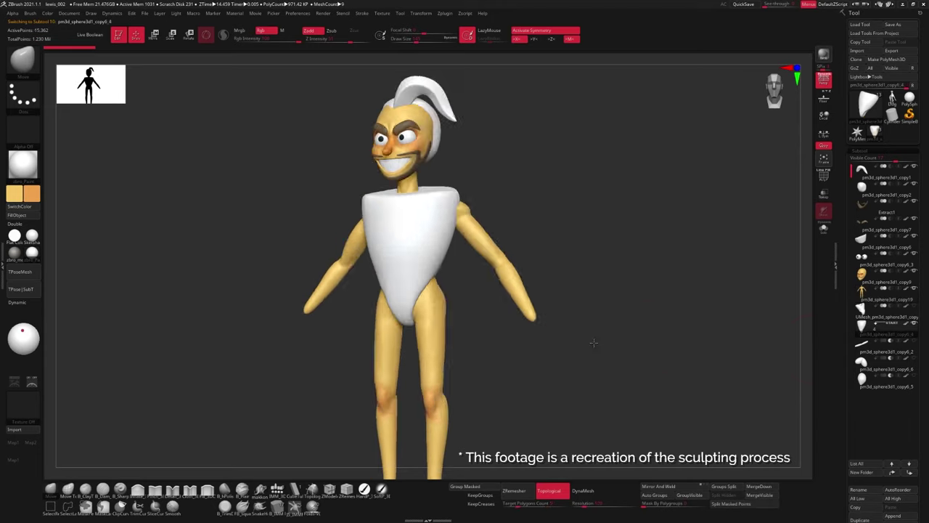
pyautogui.moveTo(551, 218); pyautogui.dragTo(450, 188)
pyautogui.press('space')
pyautogui.press('space')
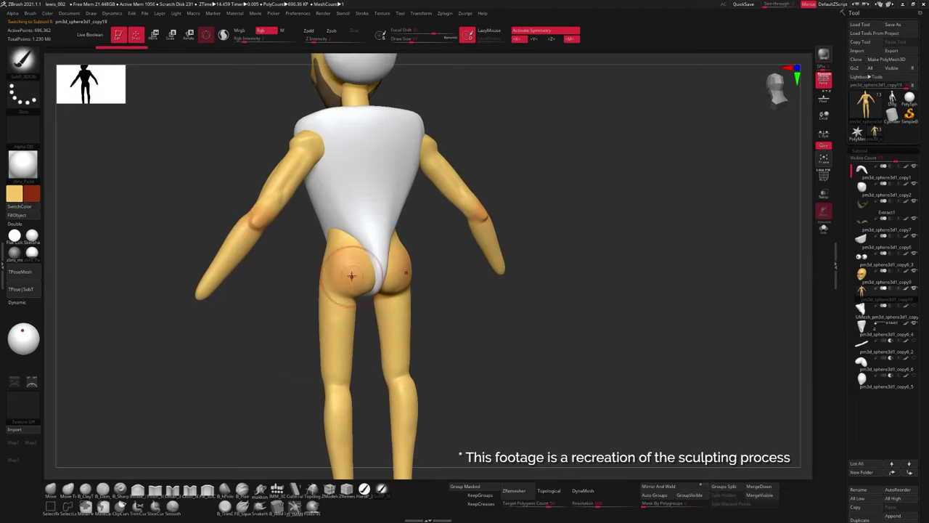
pyautogui.moveTo(341, 280)
pyautogui.mouseDown()
pyautogui.moveTo(396, 251)
pyautogui.moveTo(334, 246)
pyautogui.moveTo(345, 232)
pyautogui.mouseUp()
pyautogui.moveTo(253, 223); pyautogui.dragTo(279, 174)
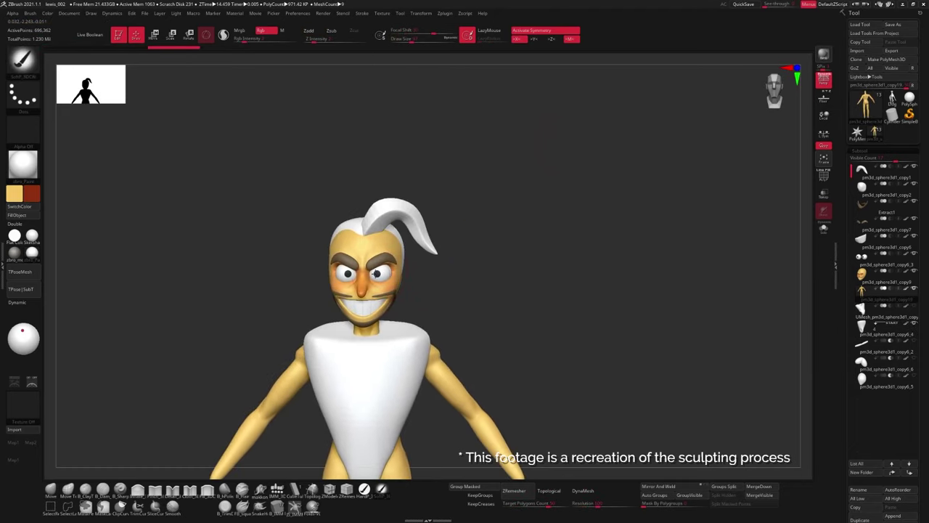
# - Switch to the head with X symmetry and paint cheek blush, undoing dark red around the eyes
pyautogui.keyDown('alt'); pyautogui.click(411, 279); pyautogui.keyUp('alt')
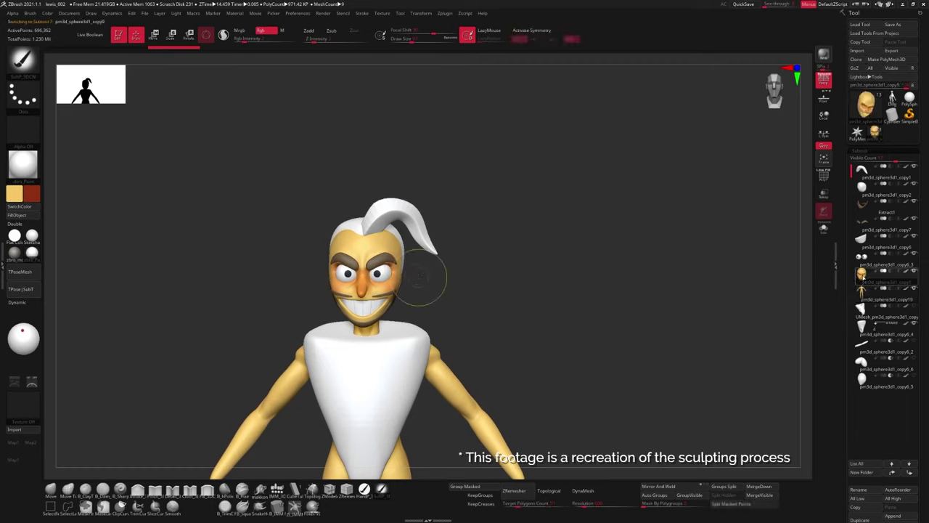
pyautogui.press('x')
pyautogui.moveTo(377, 277)
pyautogui.mouseDown()
pyautogui.moveTo(383, 285)
pyautogui.moveTo(378, 274)
pyautogui.mouseUp()
pyautogui.hotkey('ctrl', 'z')
pyautogui.press('space')
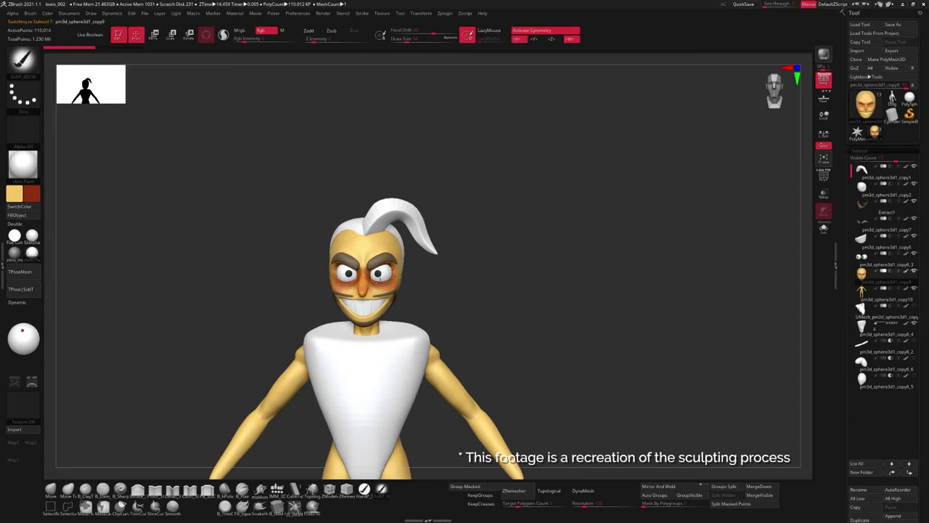
# - Spin the finished character through its turntable and view the Yogscast showcase renders
pyautogui.moveTo(522, 287); pyautogui.dragTo(528, 293)
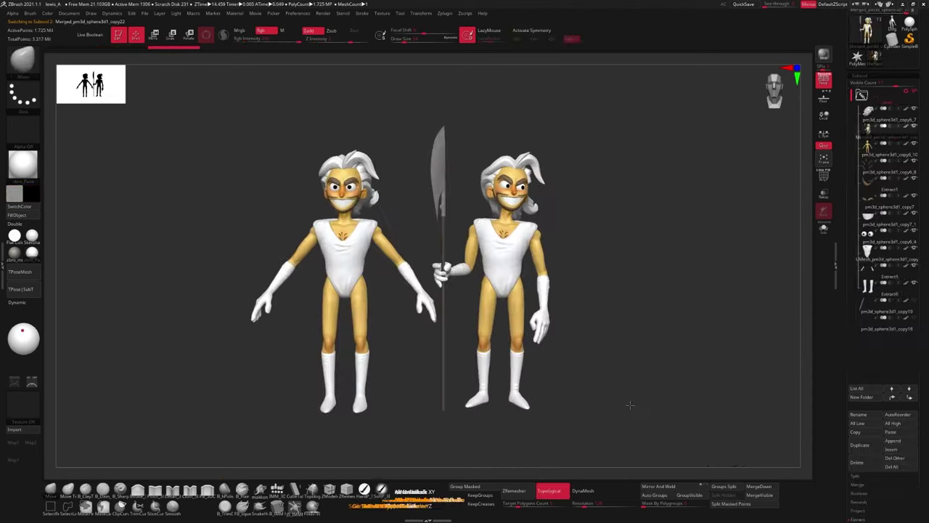
pyautogui.moveTo(626, 403); pyautogui.dragTo(660, 390)
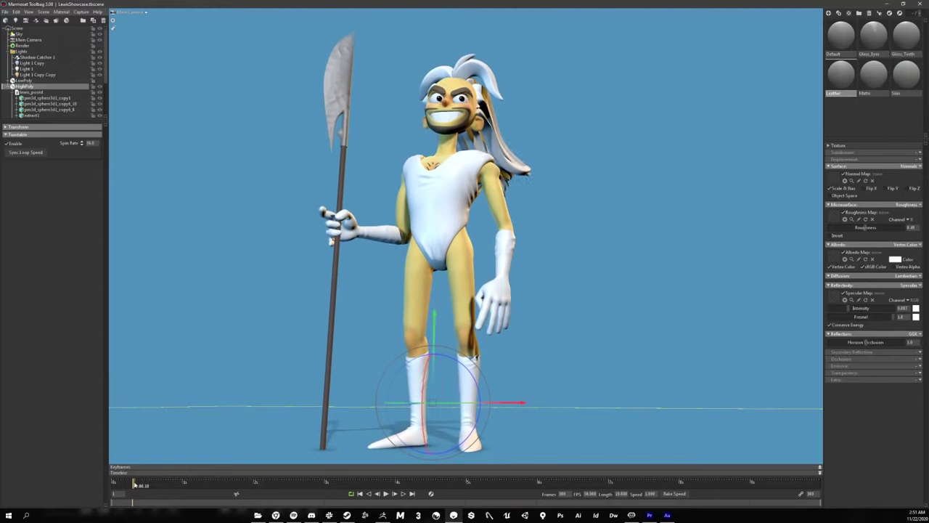
pyautogui.moveTo(134, 483); pyautogui.dragTo(326, 483)
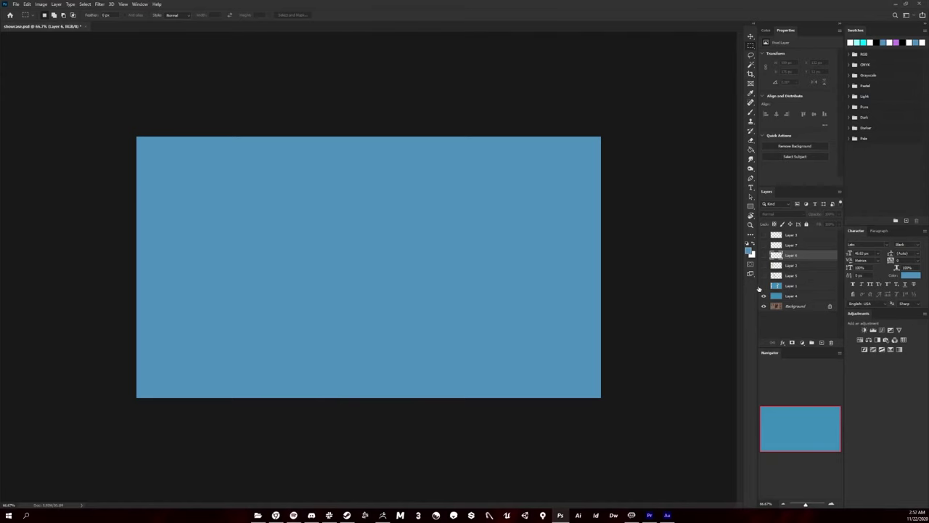
pyautogui.moveTo(763, 286); pyautogui.dragTo(763, 265)
pyautogui.click(792, 262)
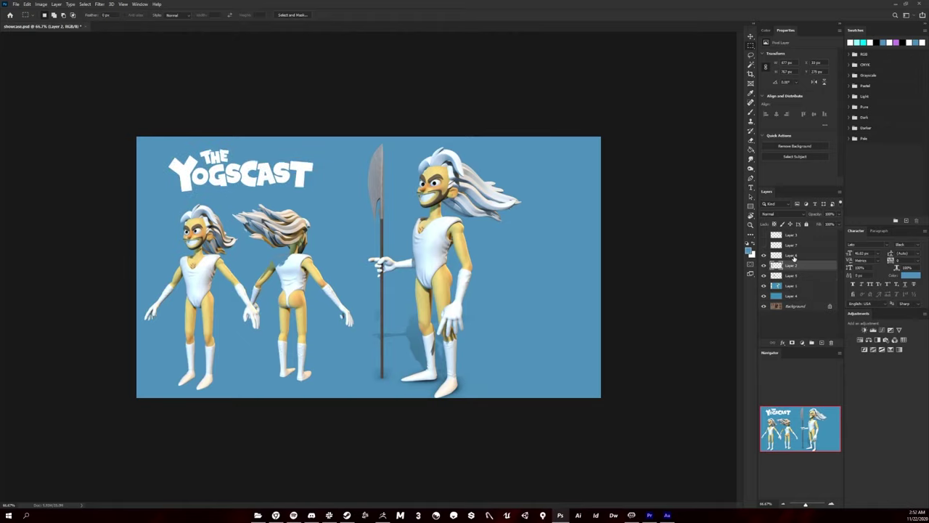
# - Show the showcase image's watermark and type the post title 'Lewis as his TTT CH'
pyautogui.click(763, 246)
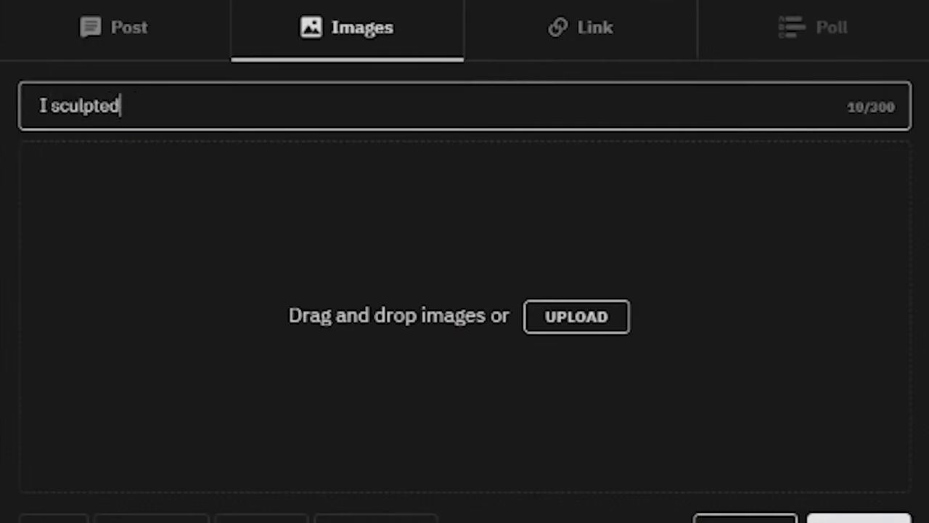
pyautogui.write('Lewis as his TTT CH')
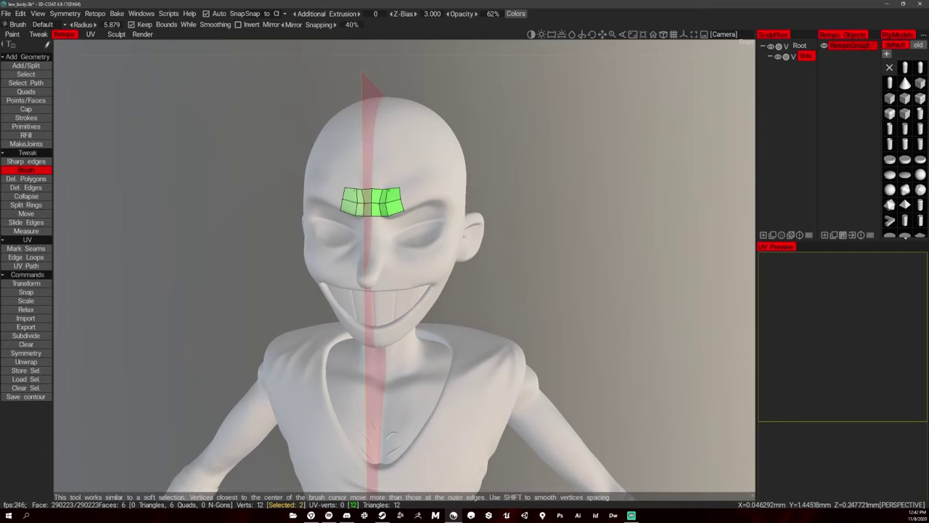
# - Add retopo quads and points along the eyebrow strip, tweaking vertices with Brush
pyautogui.click(26, 100)
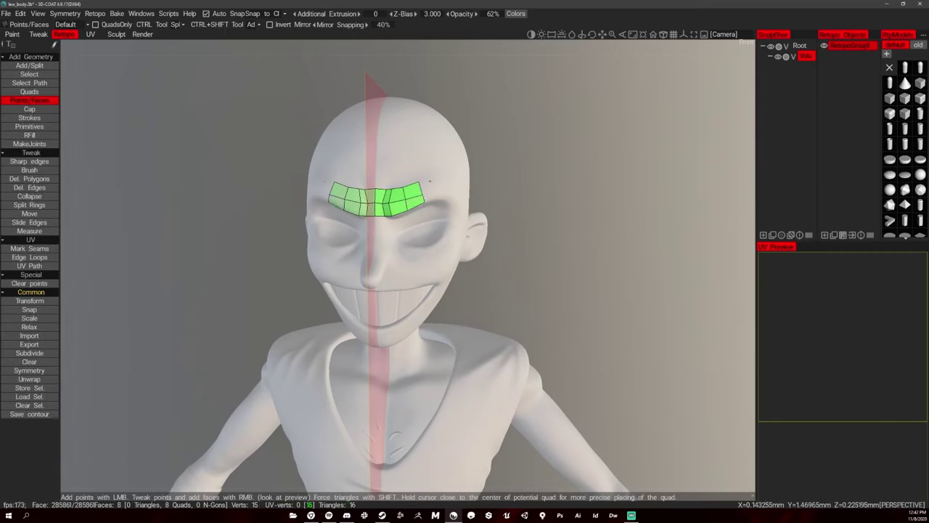
pyautogui.click(29, 170)
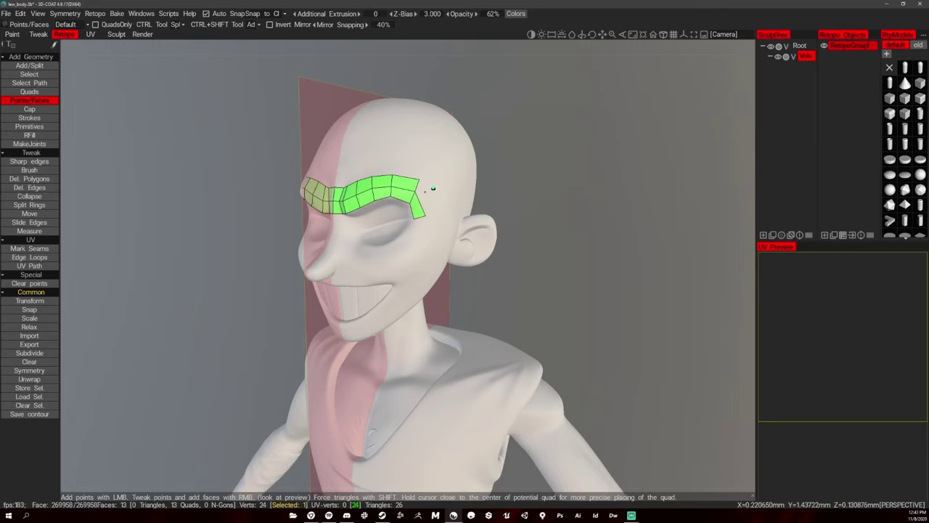
pyautogui.click(428, 190)
pyautogui.press('b')
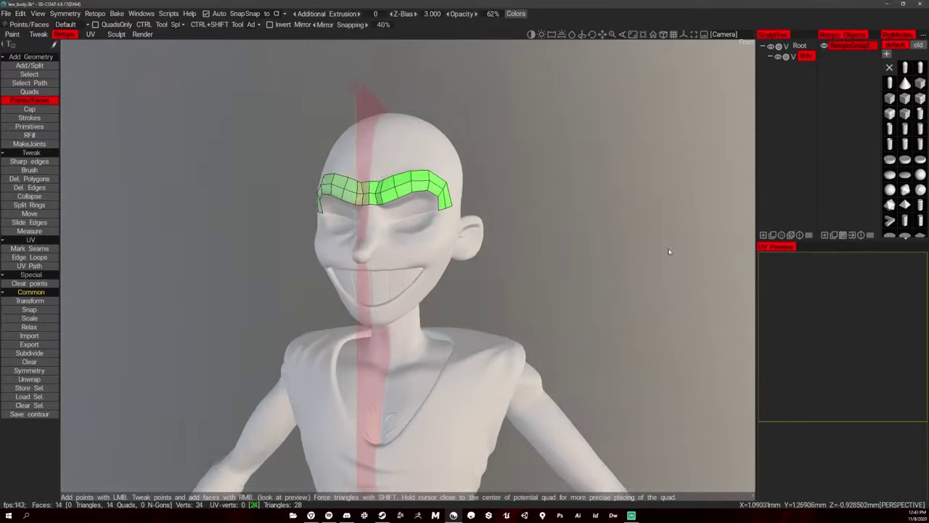
pyautogui.click(427, 223)
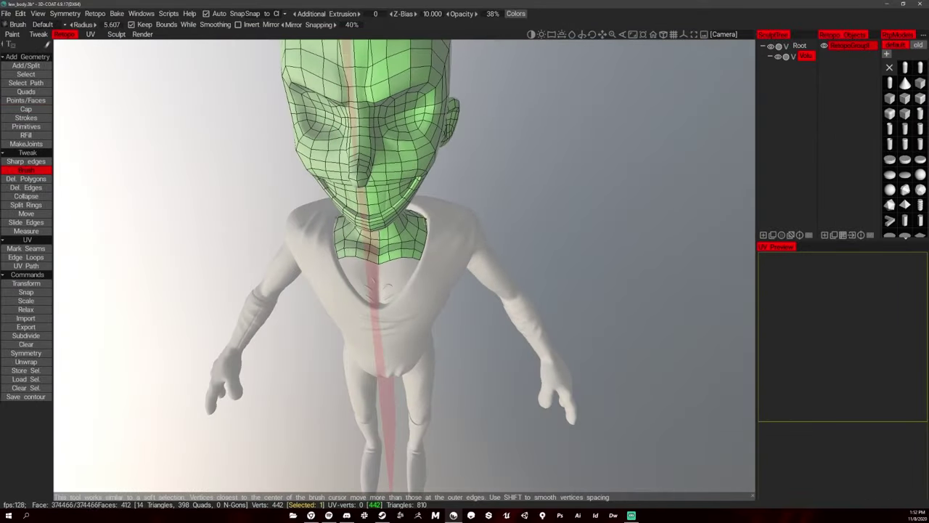
pyautogui.moveTo(508, 217); pyautogui.dragTo(543, 186)
# - Add two new retopo faces at the neck
pyautogui.click(26, 100)
pyautogui.click(391, 247)
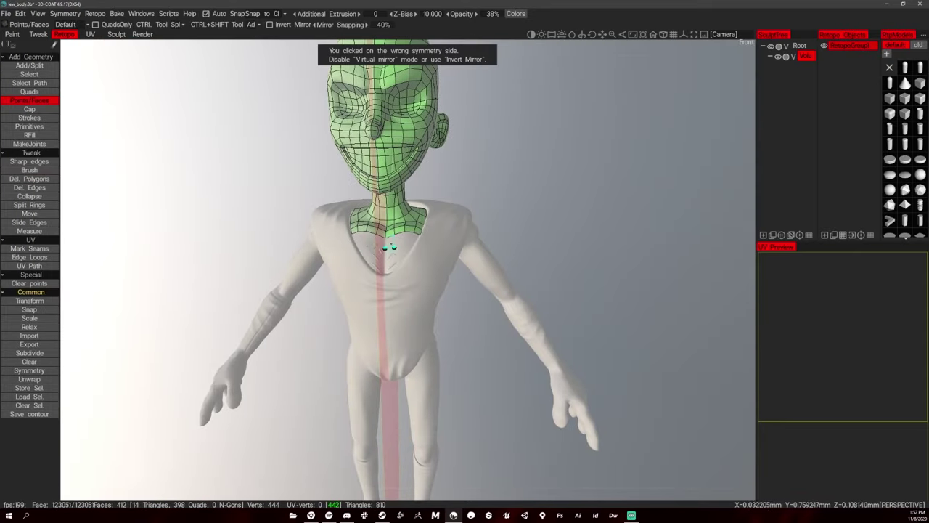
pyautogui.moveTo(488, 213)
pyautogui.mouseDown()
pyautogui.moveTo(494, 181)
pyautogui.moveTo(479, 215)
pyautogui.mouseUp()
pyautogui.click(416, 242)
pyautogui.scroll(5, 479, 214)
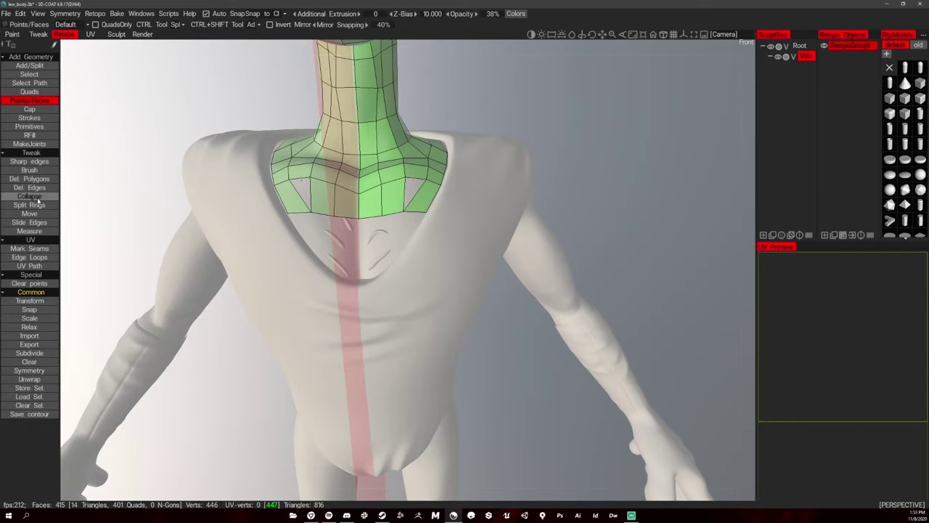
# - Add quads at the base of the neck and right side of the chest, then brush them
pyautogui.click(51, 91)
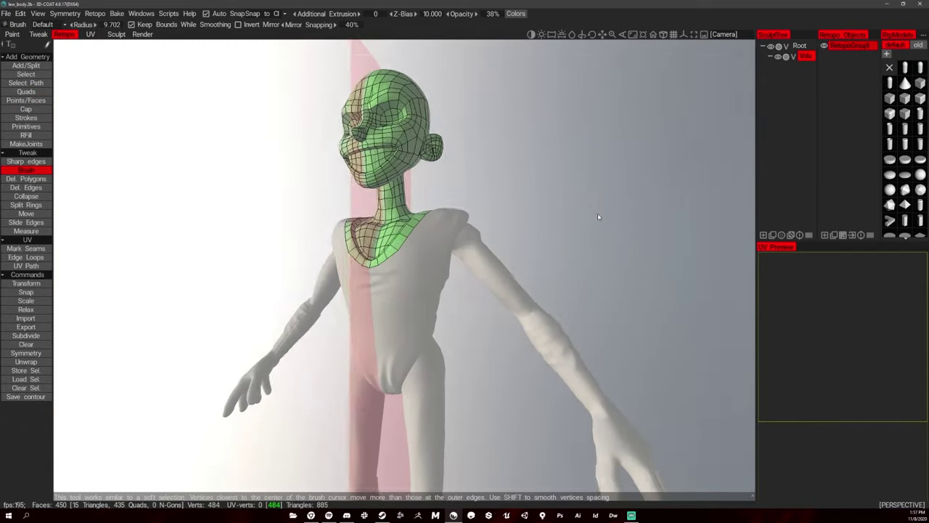
pyautogui.moveTo(598, 213)
pyautogui.mouseDown()
pyautogui.moveTo(595, 232)
pyautogui.moveTo(509, 234)
pyautogui.moveTo(610, 244)
pyautogui.moveTo(695, 276)
pyautogui.moveTo(528, 300)
pyautogui.moveTo(596, 218)
pyautogui.mouseUp()
pyautogui.click(26, 100)
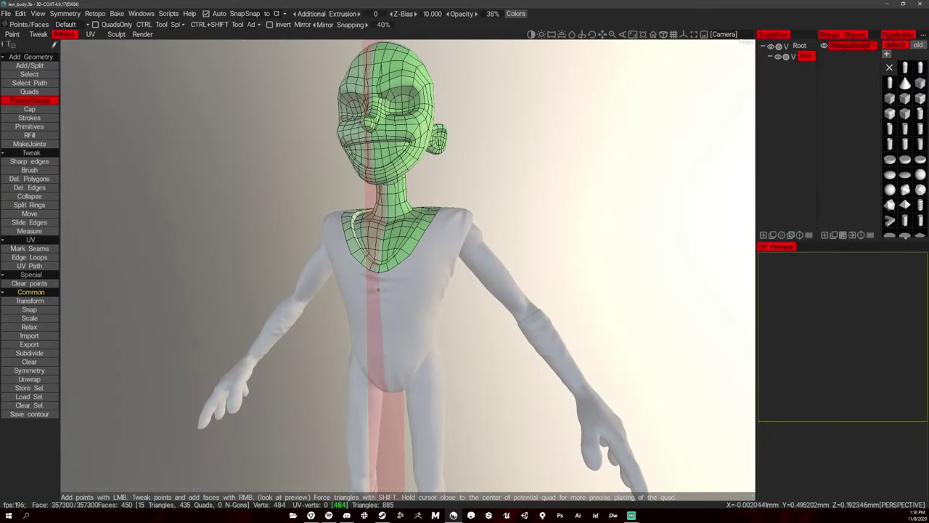
pyautogui.click(378, 289)
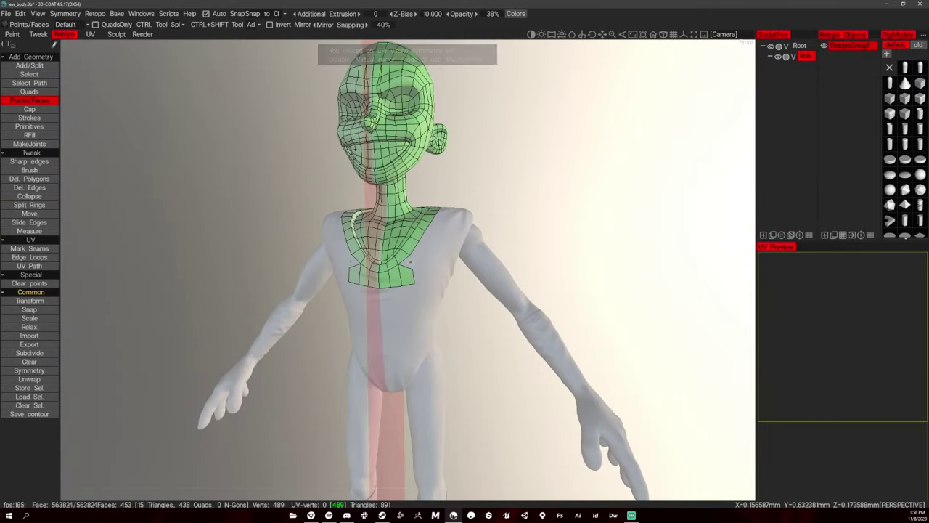
pyautogui.click(418, 258)
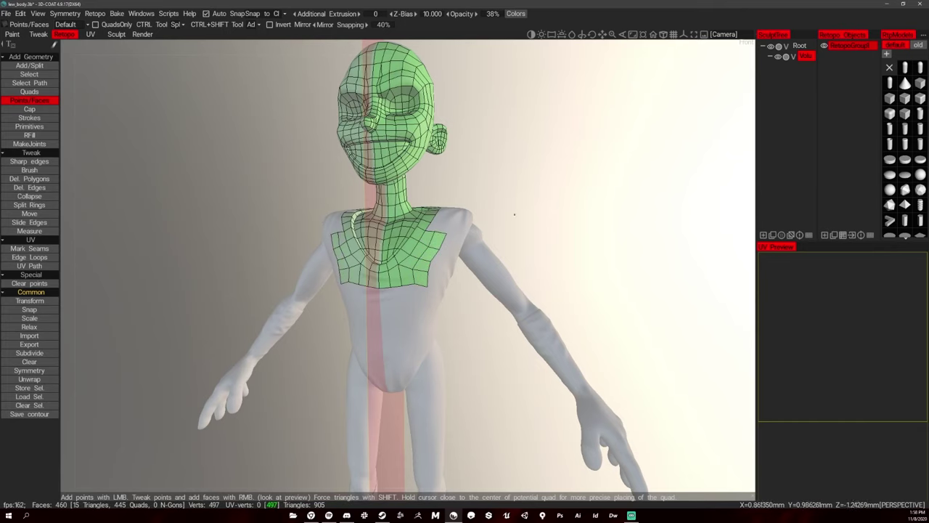
pyautogui.moveTo(514, 214); pyautogui.dragTo(554, 222)
pyautogui.press('b')
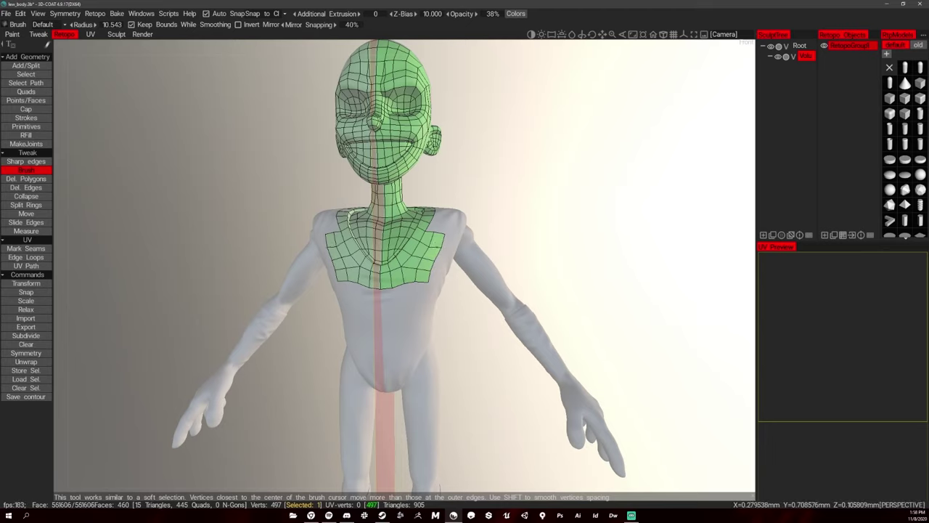
pyautogui.moveTo(552, 218)
pyautogui.mouseDown()
pyautogui.moveTo(508, 240)
pyautogui.moveTo(539, 224)
pyautogui.moveTo(540, 207)
pyautogui.mouseUp()
pyautogui.press('p')
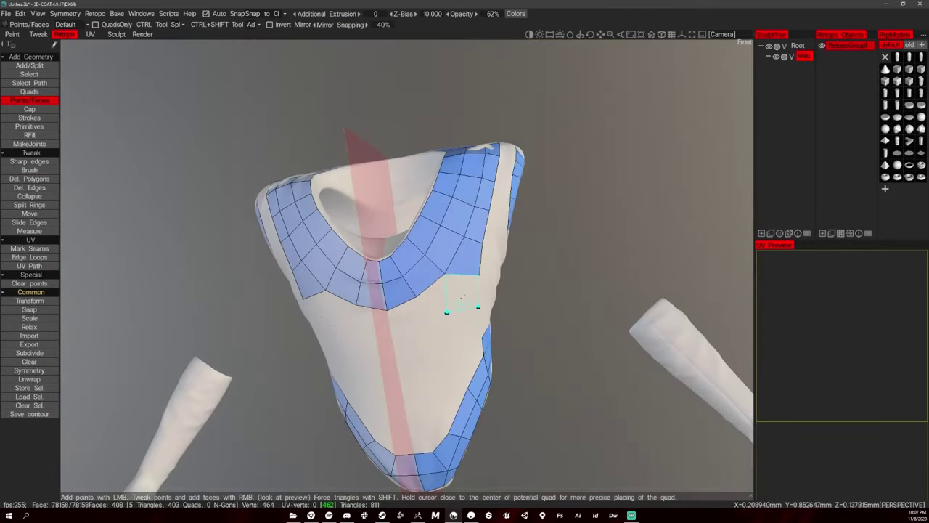
# - Bridge the gap in the shirt front's retopo with mirrored quads
pyautogui.rightClick(463, 296)
pyautogui.rightClick(419, 316)
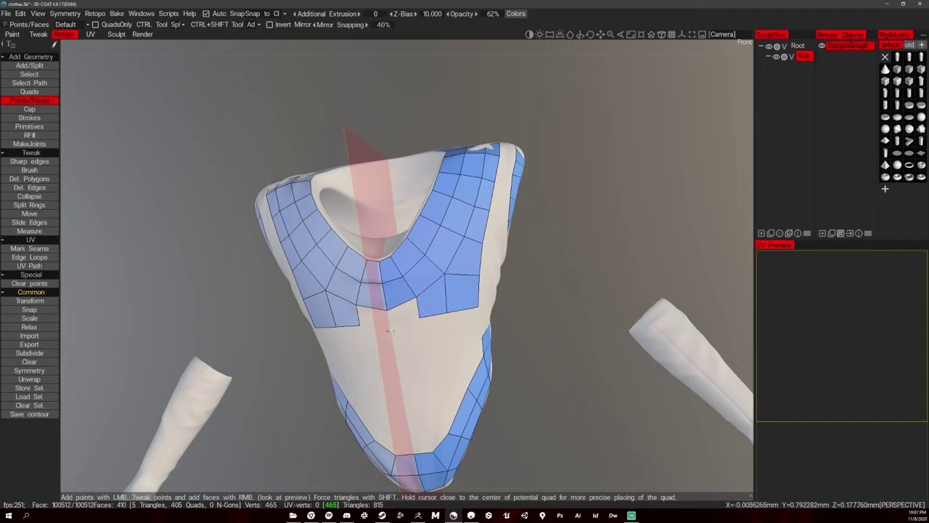
pyautogui.rightClick(385, 327)
pyautogui.rightClick(388, 318)
pyautogui.click(29, 170)
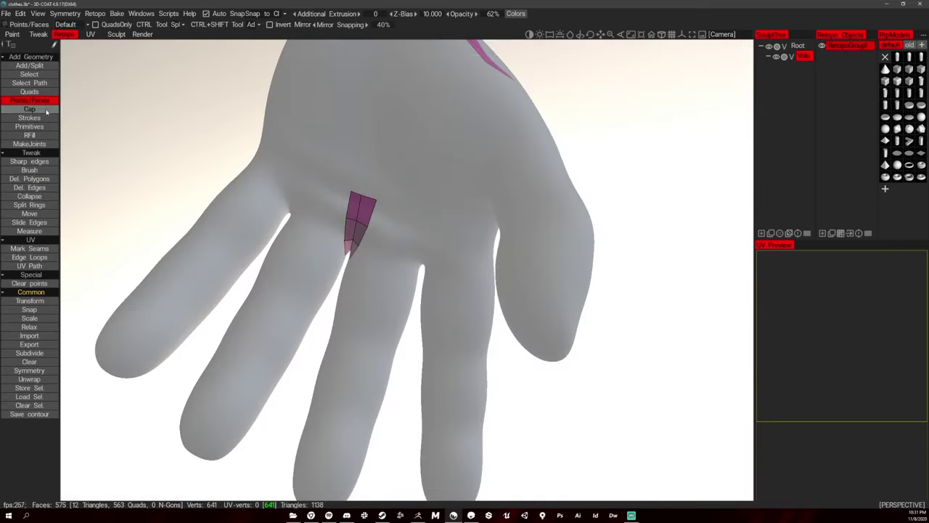
# - Collapse the hand strip's top edge to a point and add quads along the hand
pyautogui.click(29, 196)
pyautogui.click(363, 196)
pyautogui.click(26, 100)
pyautogui.click(381, 214)
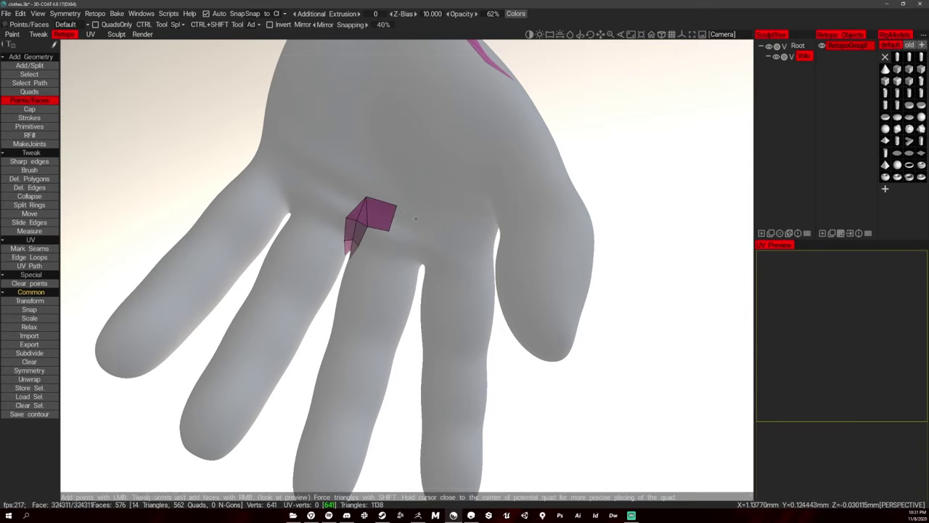
pyautogui.click(408, 222)
pyautogui.click(345, 202)
pyautogui.click(316, 174)
pyautogui.click(29, 170)
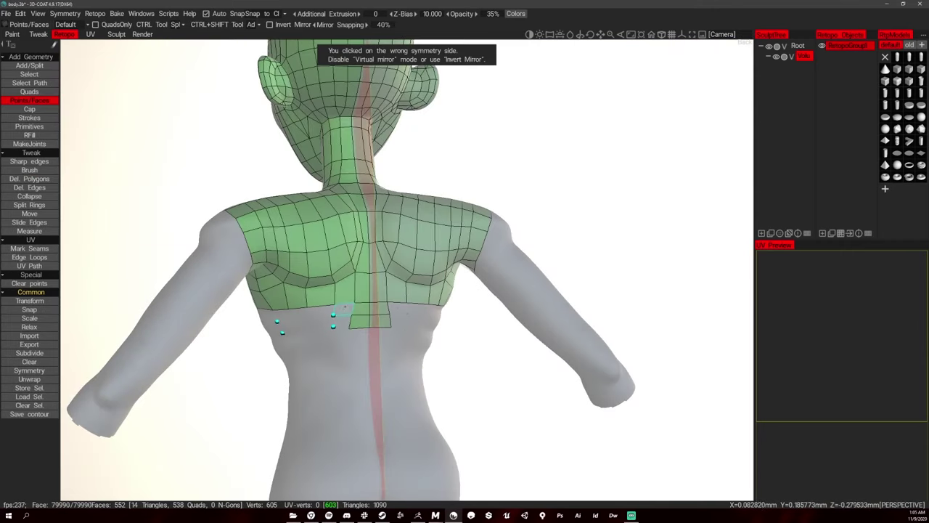
# - Add points below the back mesh, remove a stray face, and smooth the jagged bottom edge
pyautogui.moveTo(344, 305)
pyautogui.mouseDown(button='right')
pyautogui.moveTo(370, 305)
pyautogui.moveTo(341, 320)
pyautogui.moveTo(327, 305)
pyautogui.mouseUp(button='right')
pyautogui.click(336, 321)
pyautogui.click(315, 311)
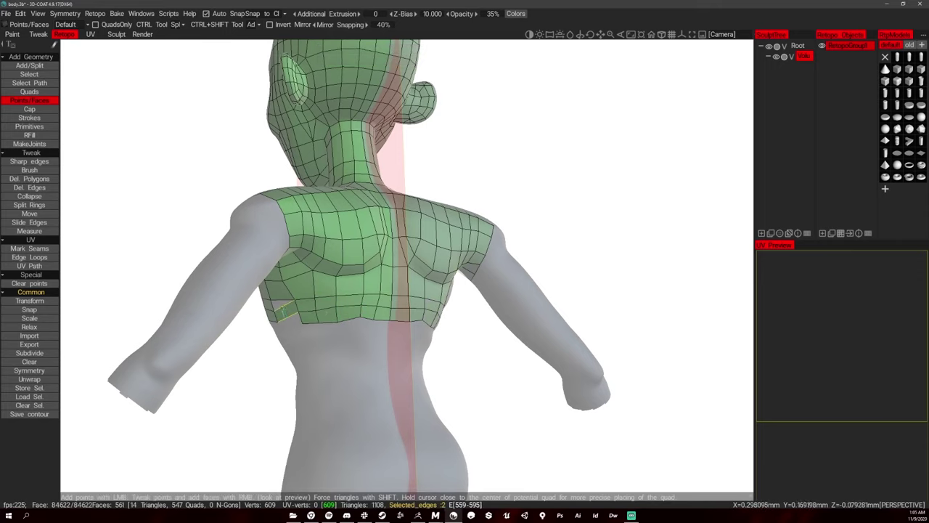
pyautogui.keyDown('ctrl'); pyautogui.click(286, 305); pyautogui.keyUp('ctrl')
pyautogui.click(29, 169)
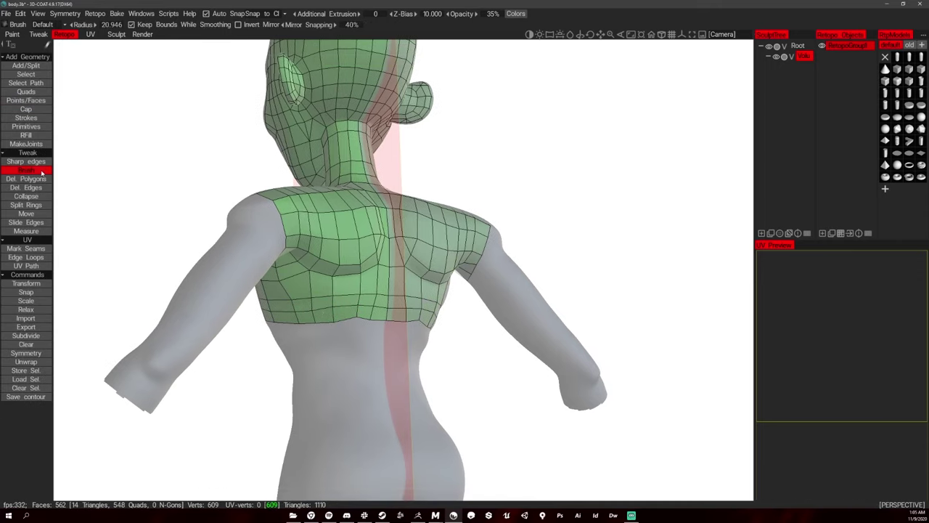
pyautogui.moveTo(179, 175); pyautogui.dragTo(398, 261, button='right')
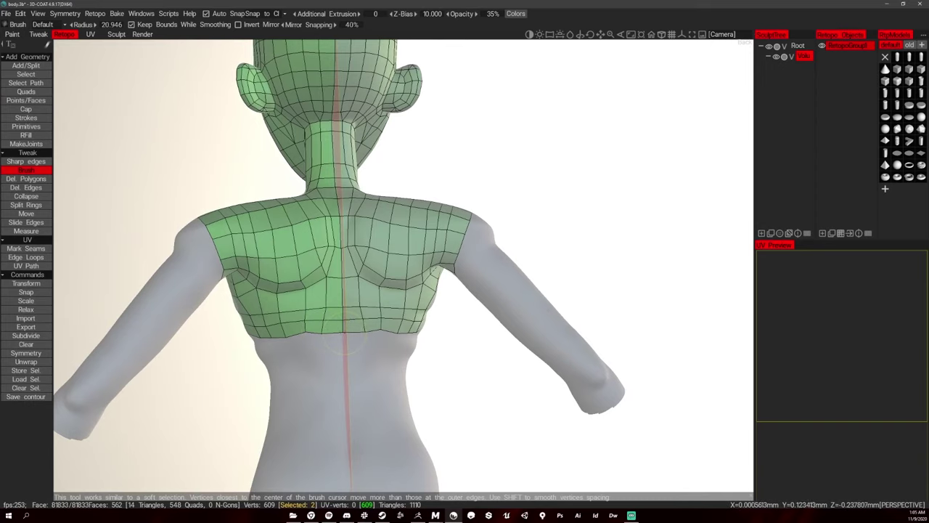
pyautogui.click(346, 339)
pyautogui.moveTo(329, 331)
pyautogui.mouseDown()
pyautogui.moveTo(363, 335)
pyautogui.moveTo(312, 334)
pyautogui.moveTo(352, 327)
pyautogui.mouseUp()
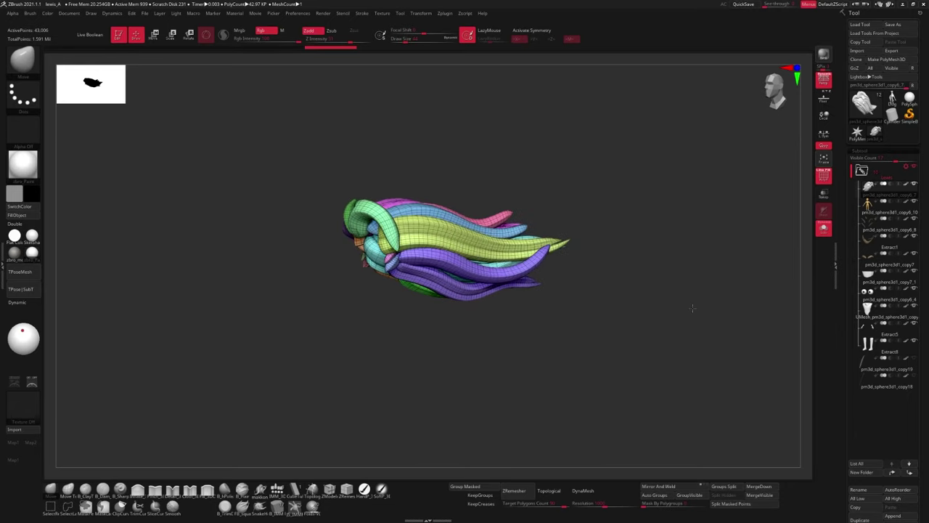
# - DynaMesh the hair strands into one mesh, run ZRemesher, and dismiss the Projection Master popup
pyautogui.moveTo(676, 305); pyautogui.dragTo(619, 424)
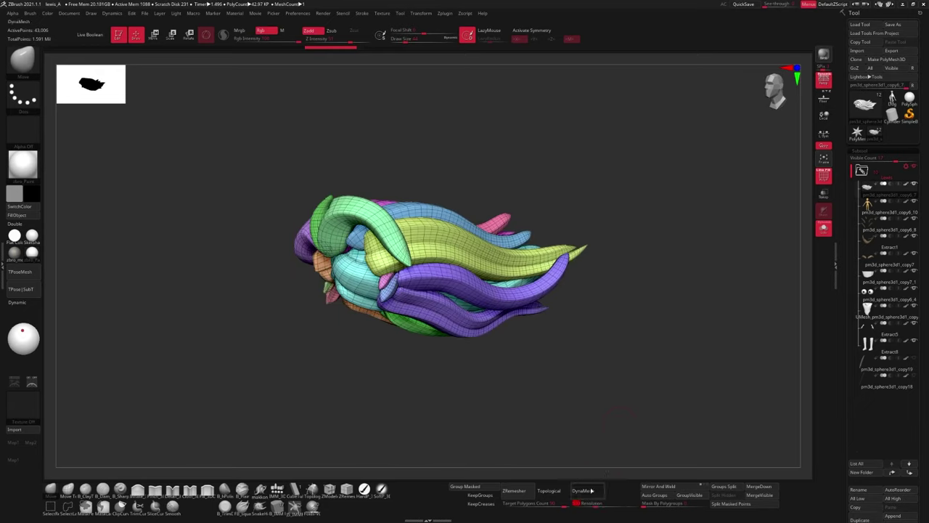
pyautogui.hotkey('ctrl', 'd')
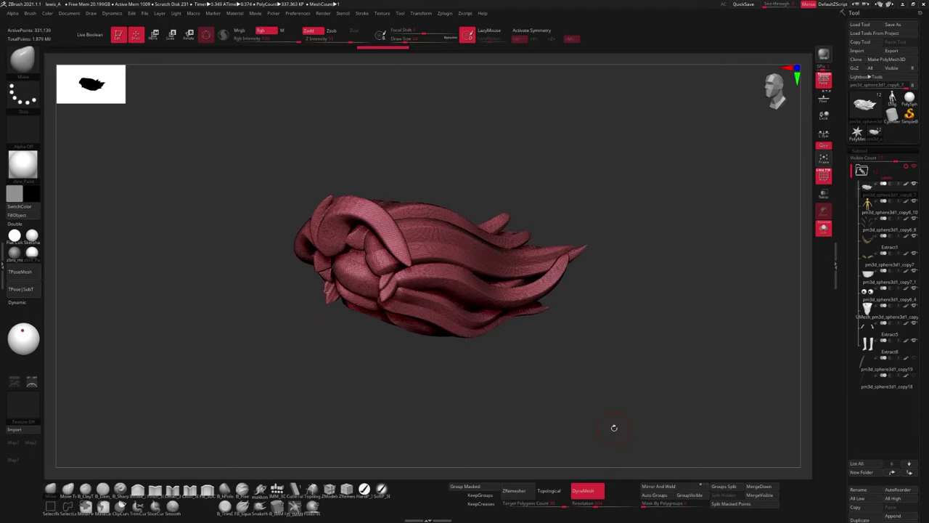
pyautogui.click(514, 491)
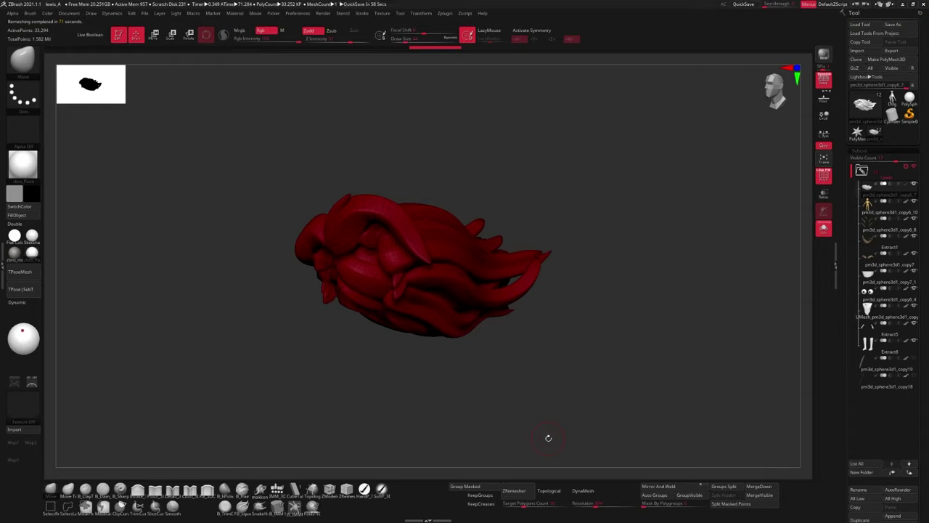
pyautogui.moveTo(548, 437); pyautogui.dragTo(610, 166)
pyautogui.press('g')
pyautogui.click(472, 250)
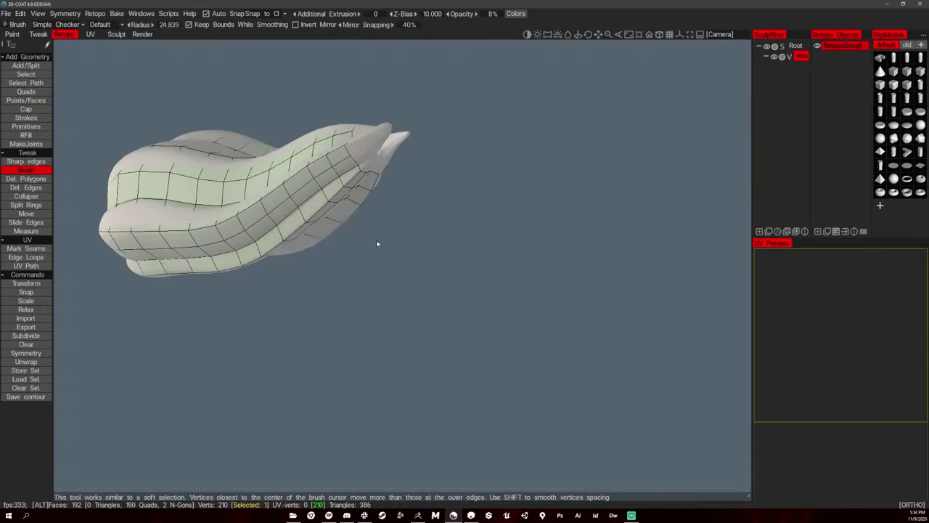
# - Orbit around the hair lock to check its retopo strokes from the side and top
pyautogui.moveTo(378, 243); pyautogui.dragTo(410, 313)
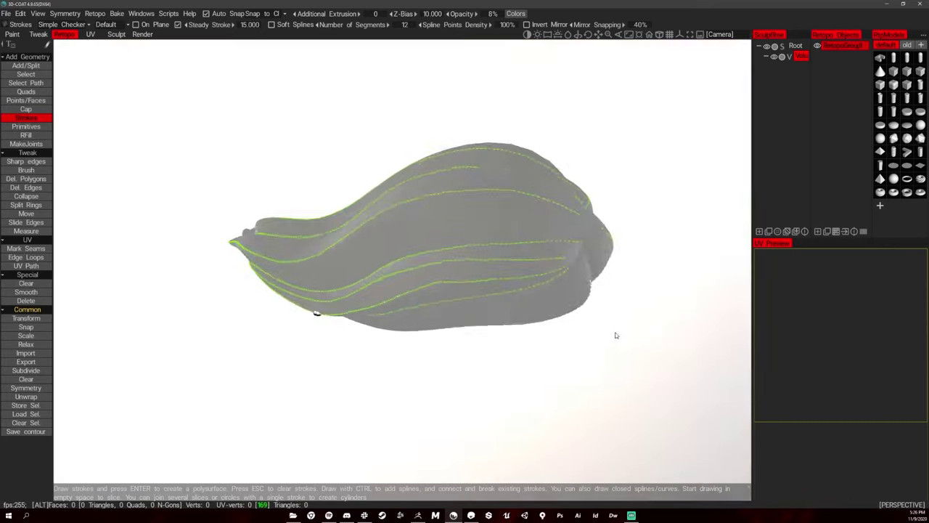
pyautogui.keyDown('alt'); pyautogui.moveTo(614, 331); pyautogui.dragTo(608, 257); pyautogui.keyUp('alt')
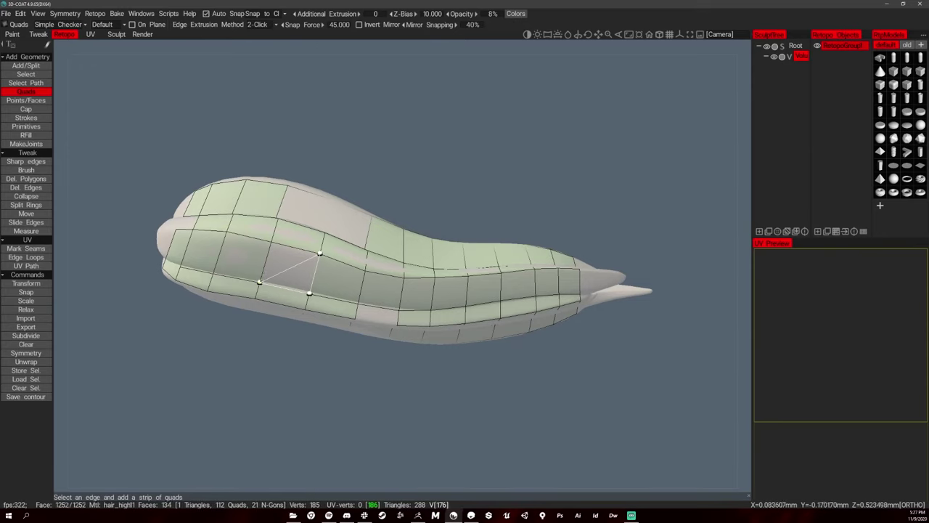
pyautogui.keyDown('alt'); pyautogui.moveTo(396, 253); pyautogui.dragTo(399, 276); pyautogui.keyUp('alt')
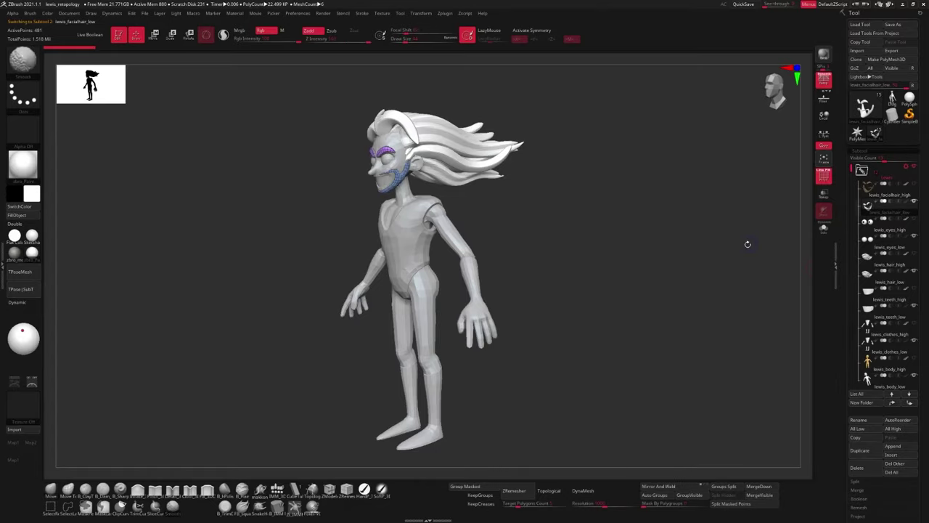
pyautogui.moveTo(740, 245); pyautogui.dragTo(727, 256)
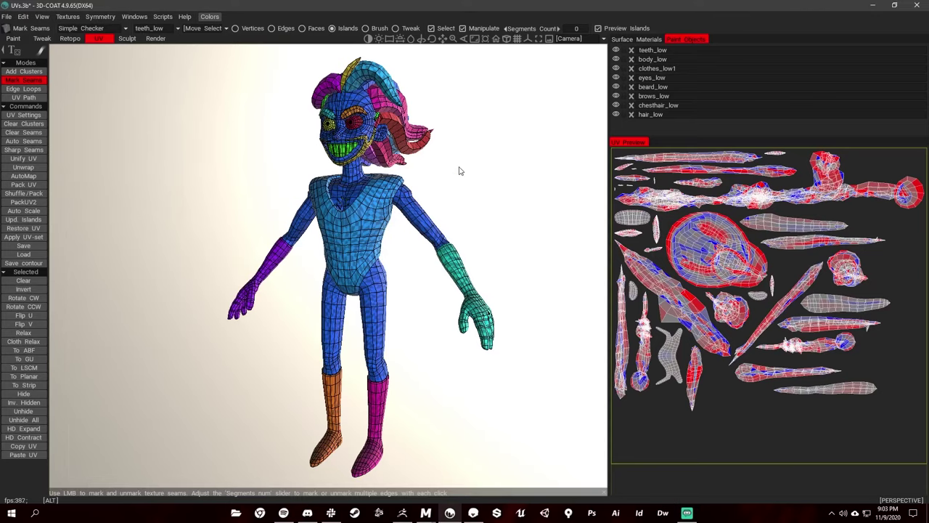
# - Create a new UV set named Clothing for the selected mesh
pyautogui.scroll(5, 464, 165)
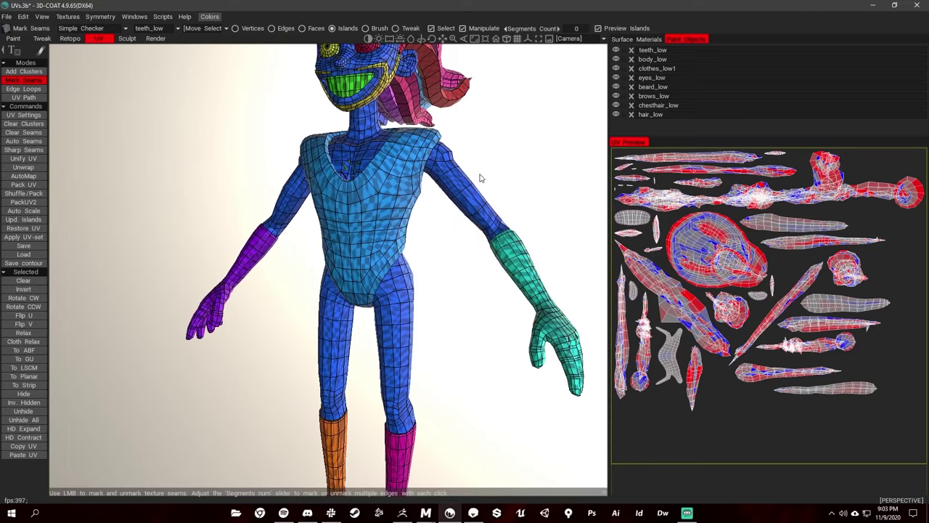
pyautogui.keyDown('alt'); pyautogui.moveTo(479, 178); pyautogui.dragTo(470, 289); pyautogui.keyUp('alt')
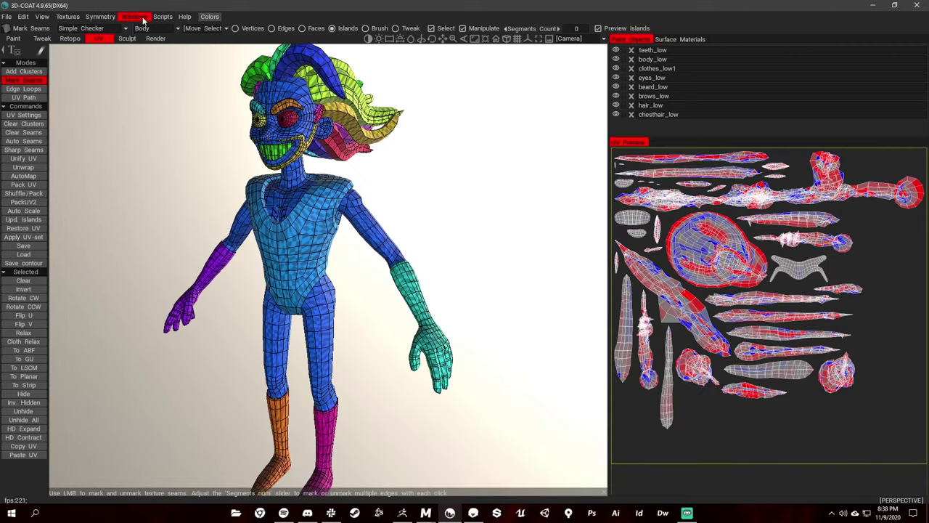
pyautogui.click(154, 27)
pyautogui.click(170, 50)
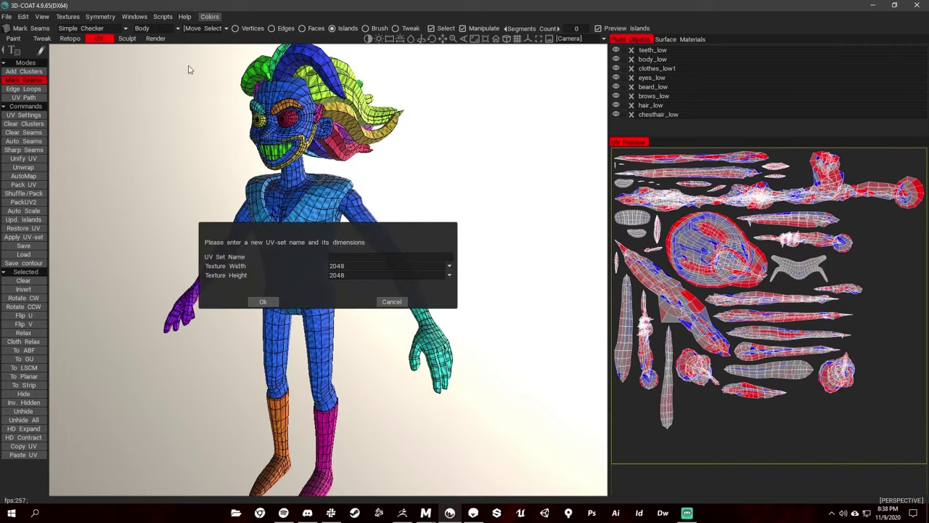
pyautogui.click(369, 256)
pyautogui.write('Clothin')
pyautogui.write('g')
pyautogui.press('Return')
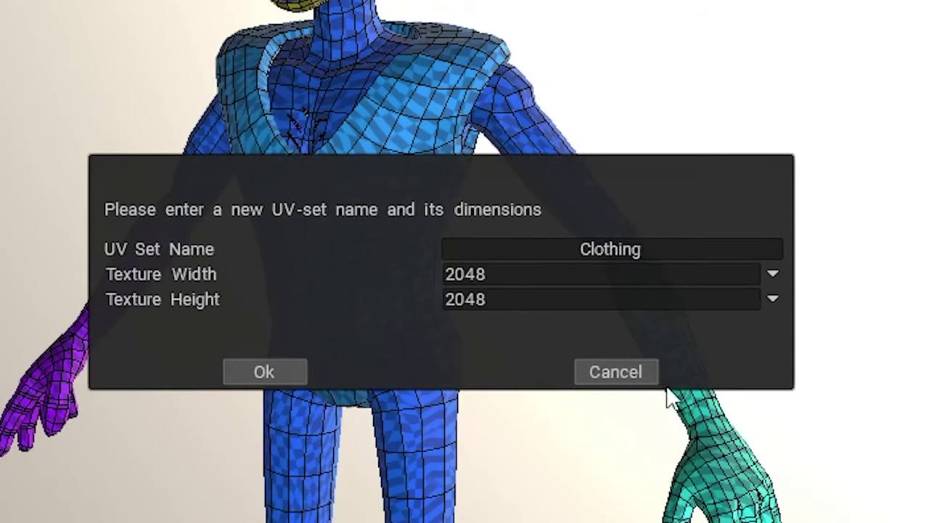
# - Rename the UV set to Eyes
pyautogui.click(508, 249)
pyautogui.click(507, 249)
pyautogui.click(508, 249)
pyautogui.write('Eyes')
pyautogui.press('Return')
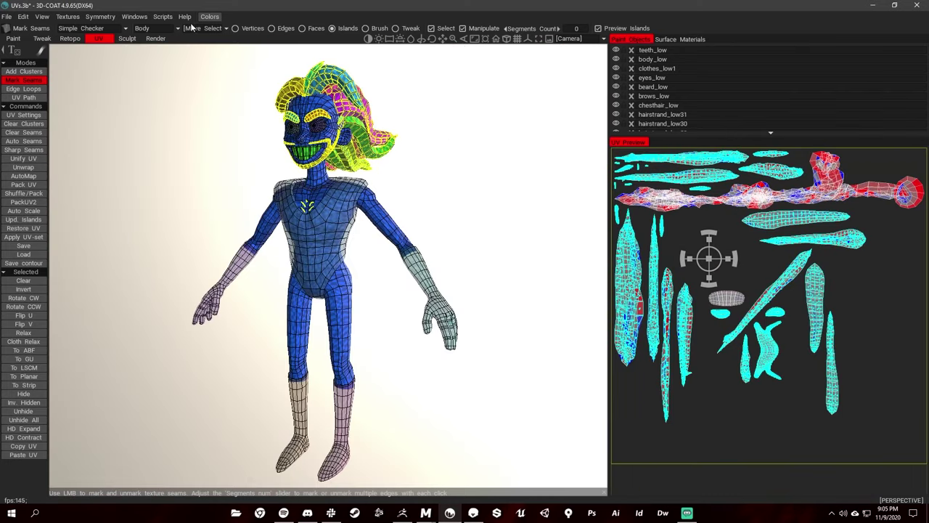
# - Switch the island selection mode and apply the eye islands to the Eyes UV set
pyautogui.click(193, 27)
pyautogui.click(201, 58)
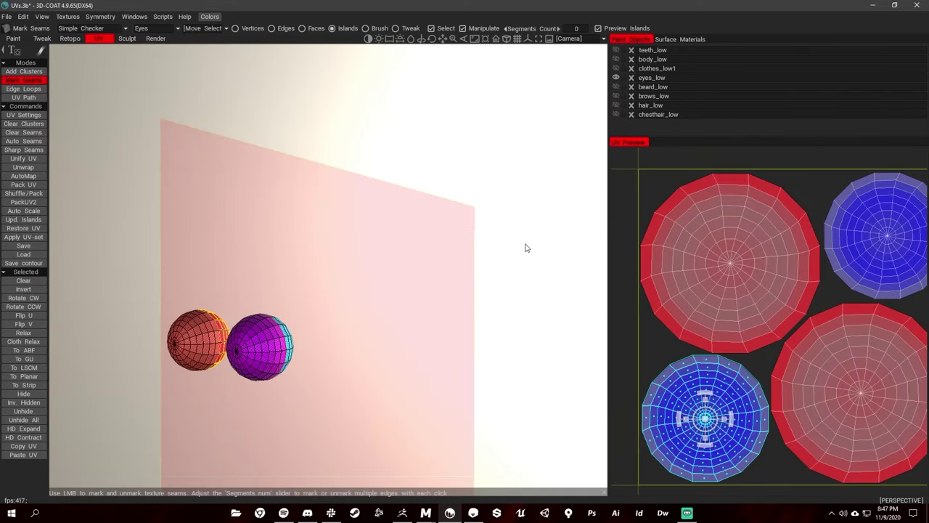
pyautogui.moveTo(527, 248); pyautogui.dragTo(477, 232)
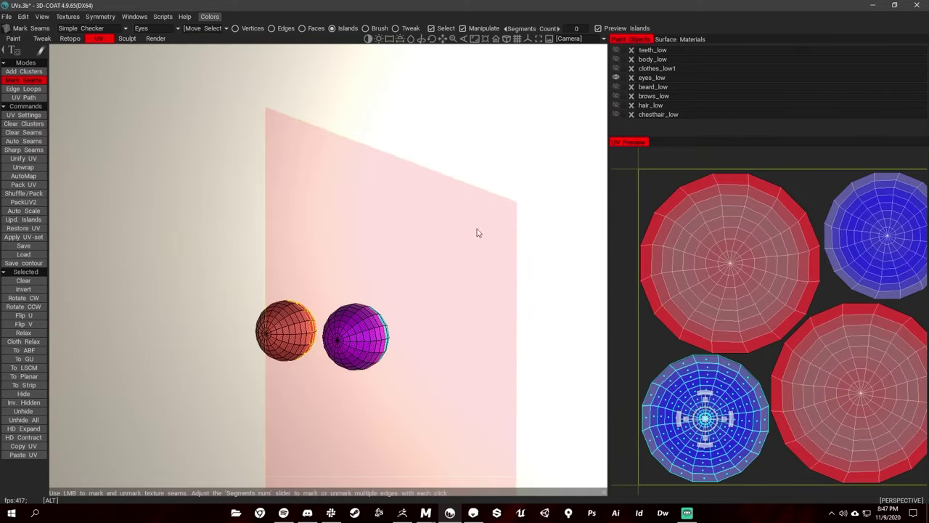
pyautogui.click(23, 237)
pyautogui.click(271, 289)
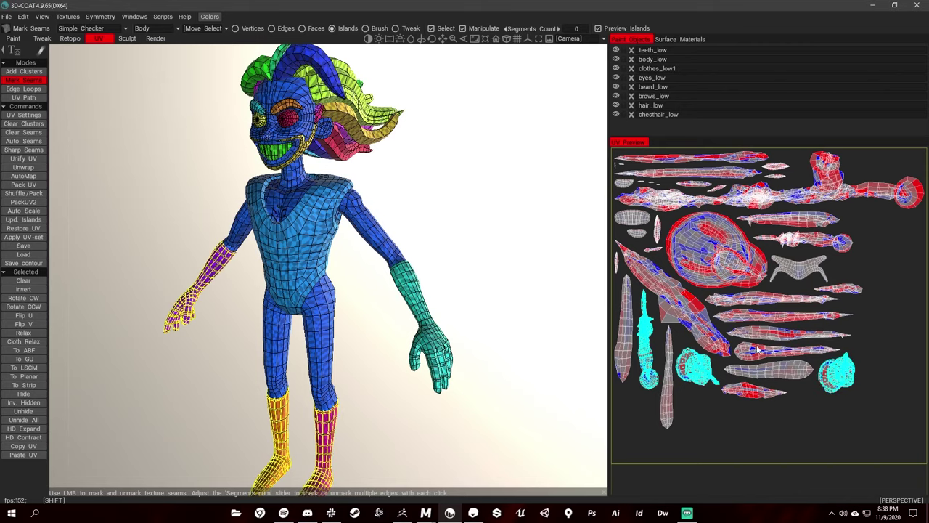
# - Select the arm and torso UV islands, hide the hair_27 strand, and clear the selection
pyautogui.keyDown('shift'); pyautogui.click(816, 246); pyautogui.keyUp('shift')
pyautogui.keyDown('shift'); pyautogui.click(731, 253); pyautogui.keyUp('shift')
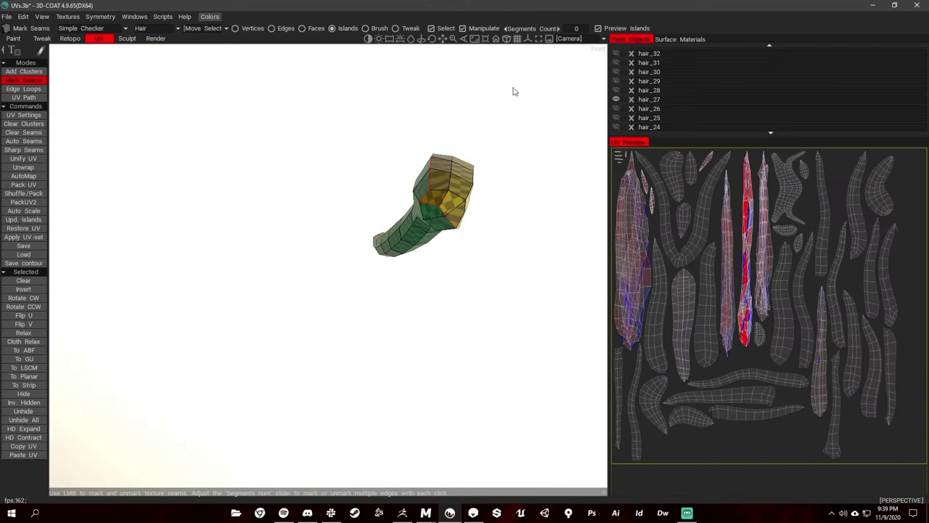
pyautogui.click(616, 100)
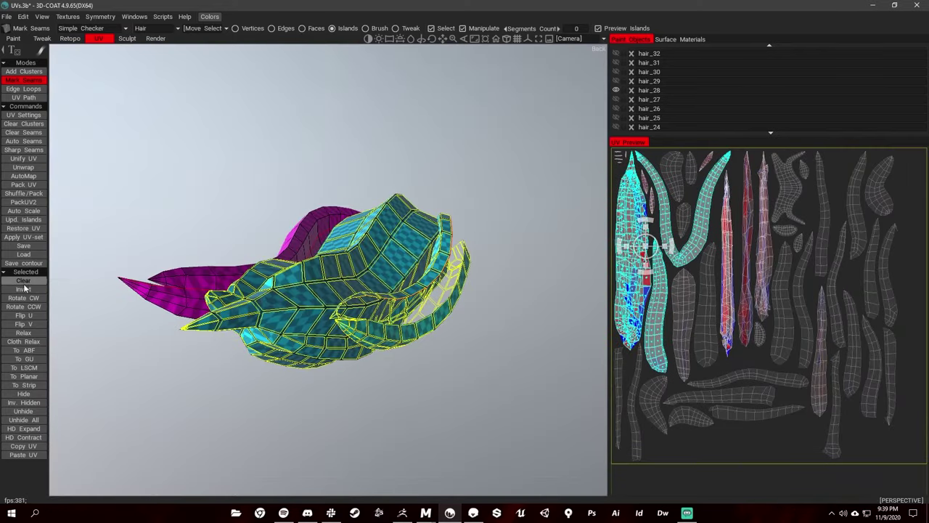
pyautogui.click(23, 282)
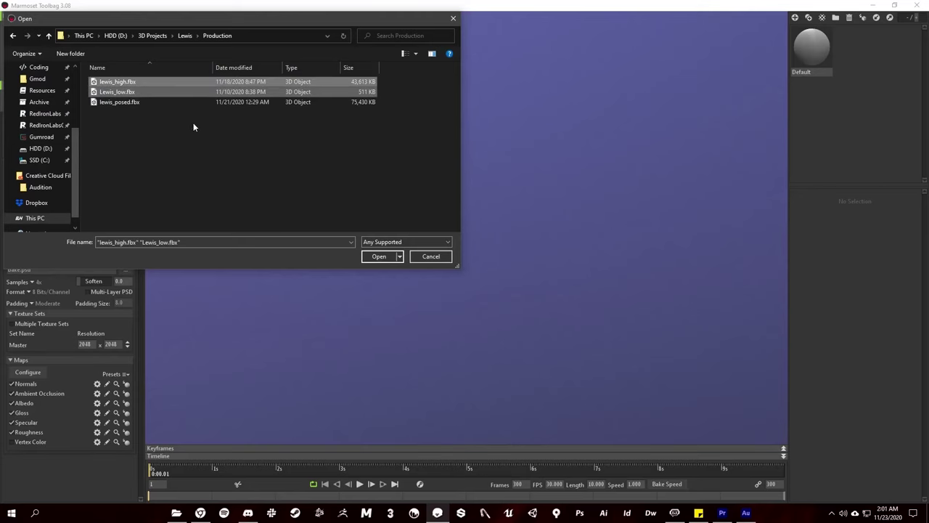
# - Open the chosen lewis_high.fbx and Lewis_low.fbx files into the baker
pyautogui.click(387, 258)
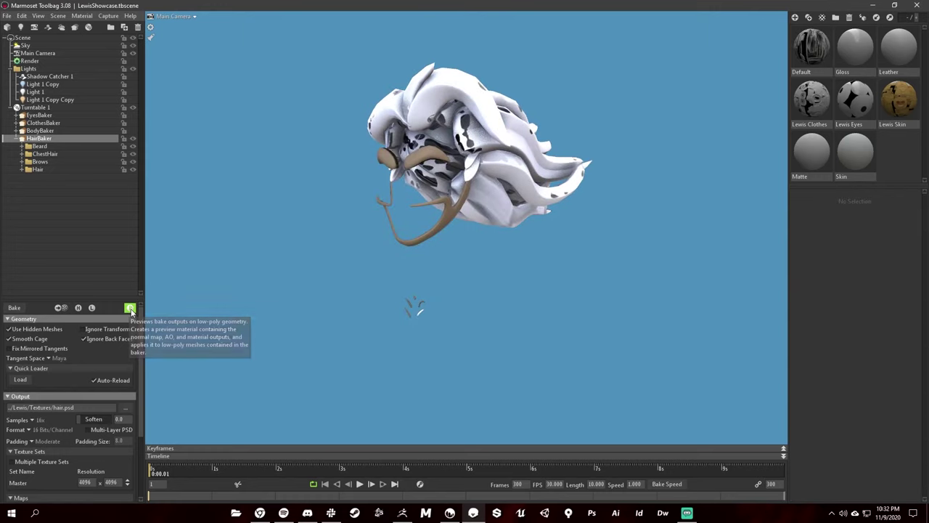
# - Zoom in on the hair and select the Beard Low group to view its cage
pyautogui.scroll(6, 331, 228)
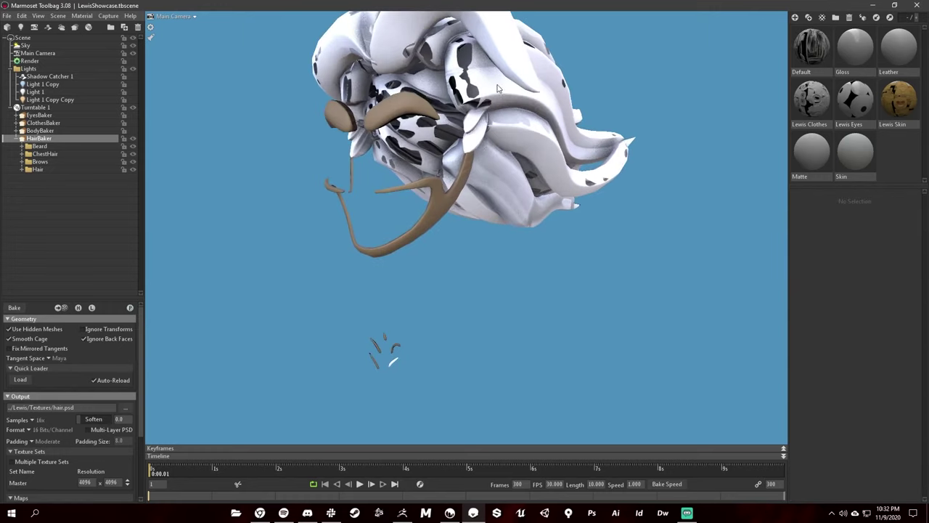
pyautogui.moveTo(503, 193); pyautogui.dragTo(343, 310)
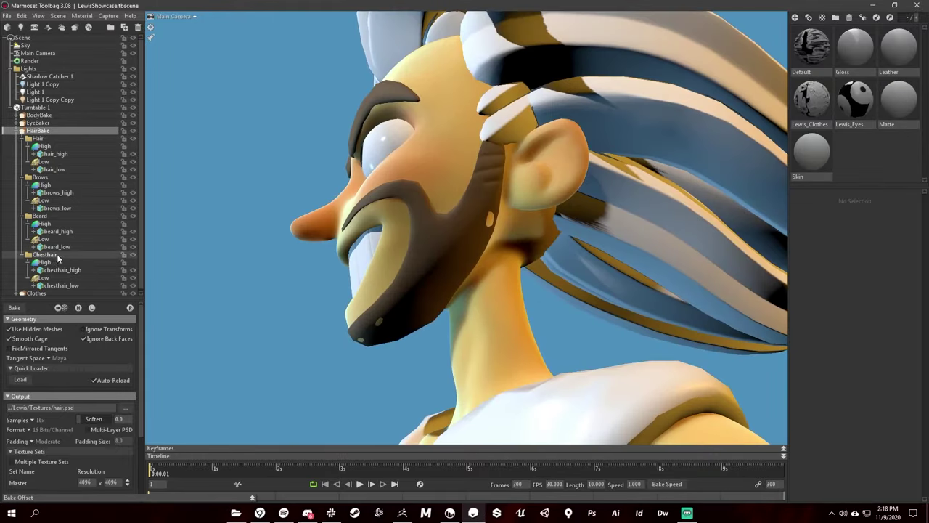
pyautogui.click(56, 247)
pyautogui.click(58, 240)
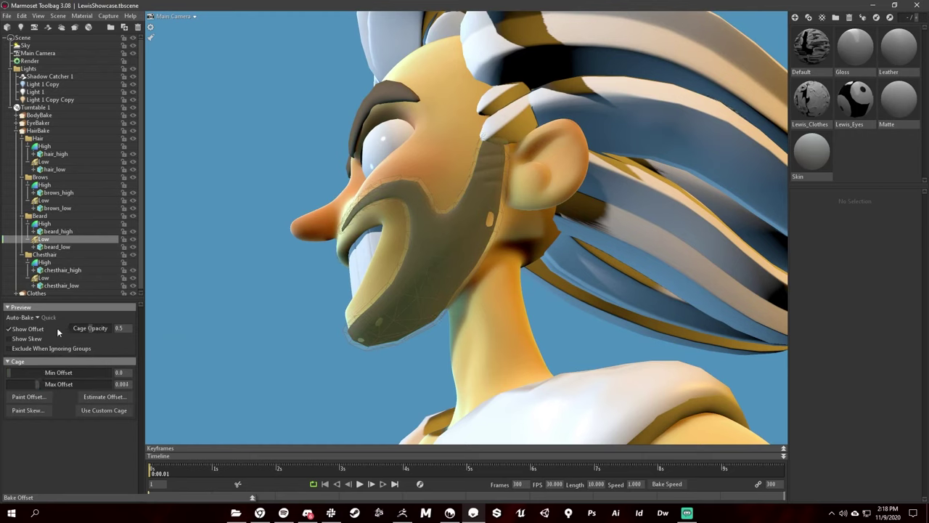
# - Select HairBake, show its high-poly meshes, then select hair_low
pyautogui.click(54, 132)
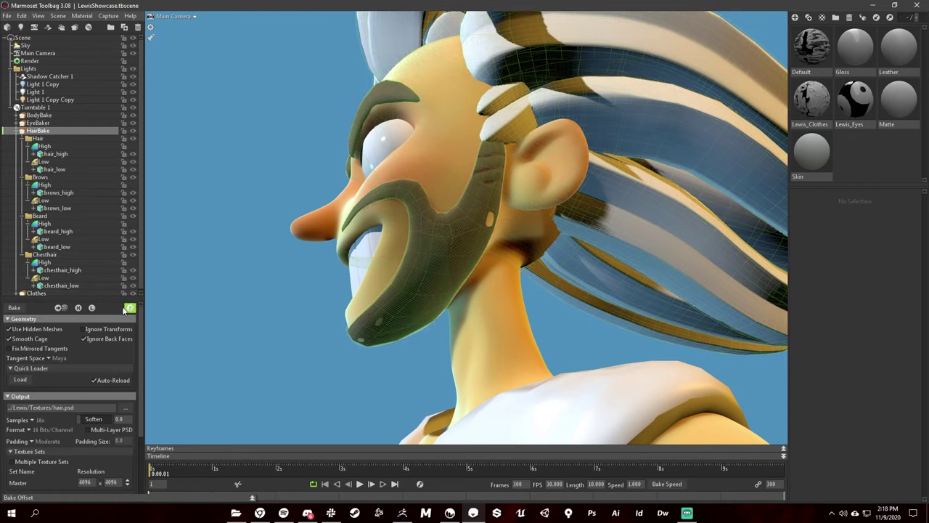
pyautogui.click(78, 308)
pyautogui.click(51, 169)
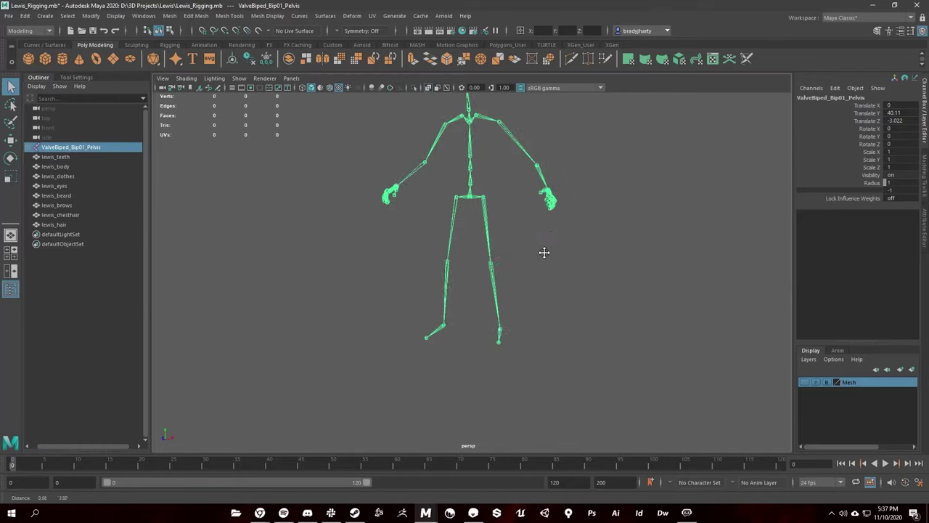
# - Select the ValveBiped pelvis joint and move the skeleton along X beside the character
pyautogui.keyDown('alt'); pyautogui.moveTo(544, 252); pyautogui.dragTo(459, 303); pyautogui.keyUp('alt')
pyautogui.click(515, 291)
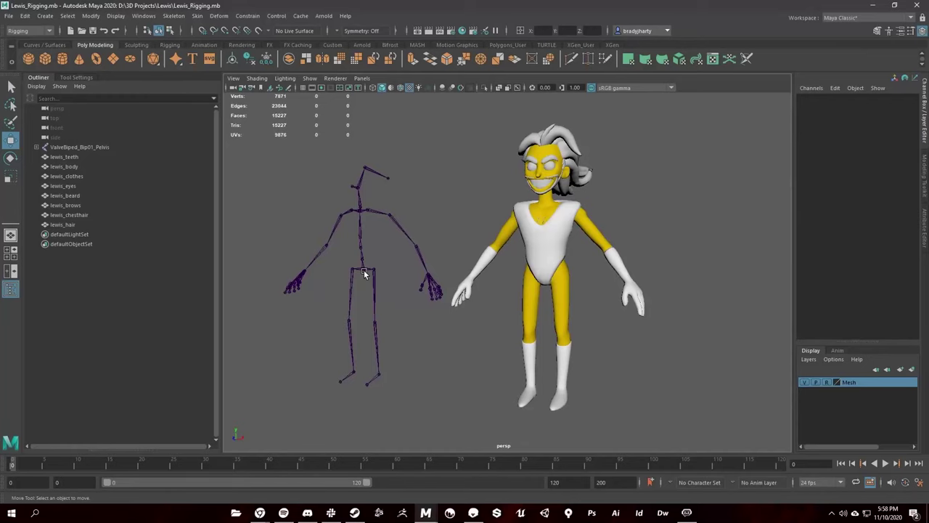
pyautogui.click(355, 271)
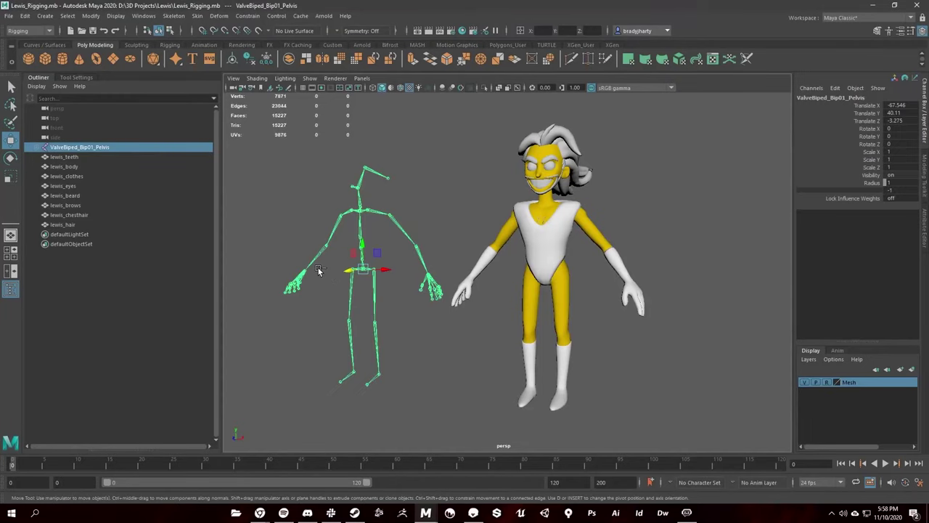
pyautogui.moveTo(380, 272); pyautogui.dragTo(474, 271)
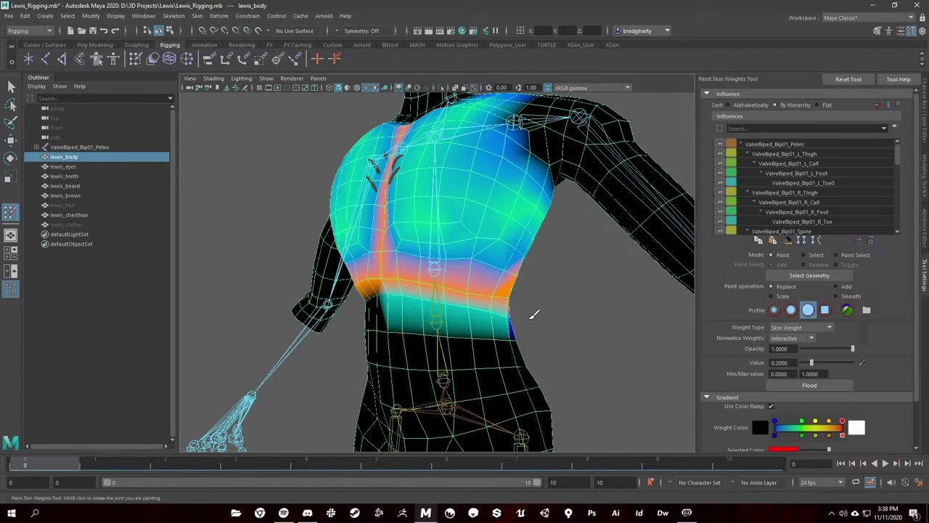
# - Pick L_Ulna as the influence and set the paint value to 0.3 for the forearm
pyautogui.keyDown('alt'); pyautogui.moveTo(535, 315); pyautogui.dragTo(419, 319); pyautogui.keyUp('alt')
pyautogui.keyDown('alt'); pyautogui.moveTo(482, 331); pyautogui.dragTo(425, 327); pyautogui.keyUp('alt')
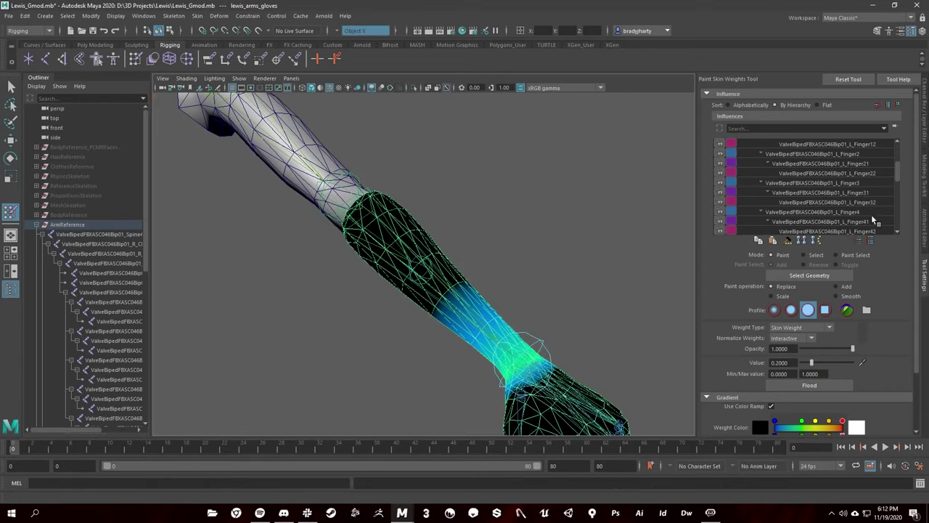
pyautogui.scroll(-2, 873, 220)
pyautogui.click(876, 212)
pyautogui.click(853, 202)
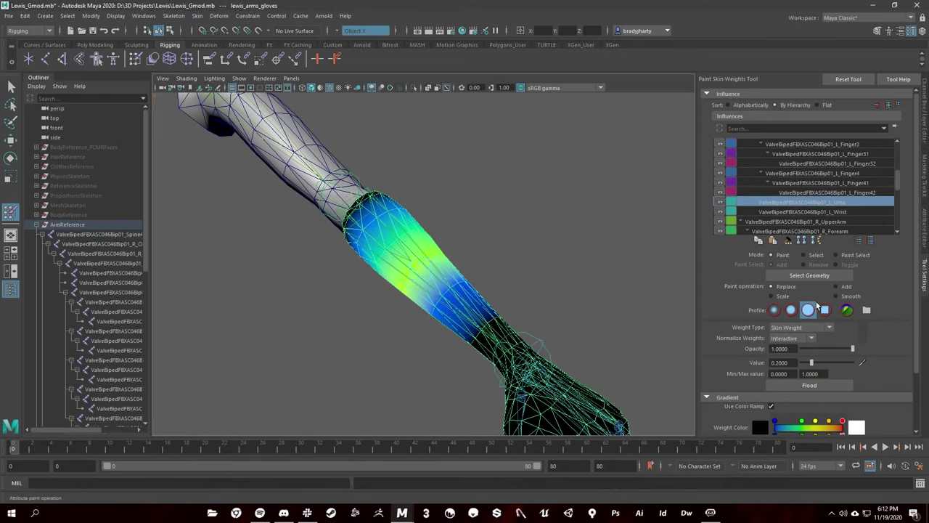
pyautogui.write('0.3')
pyautogui.press('Return')
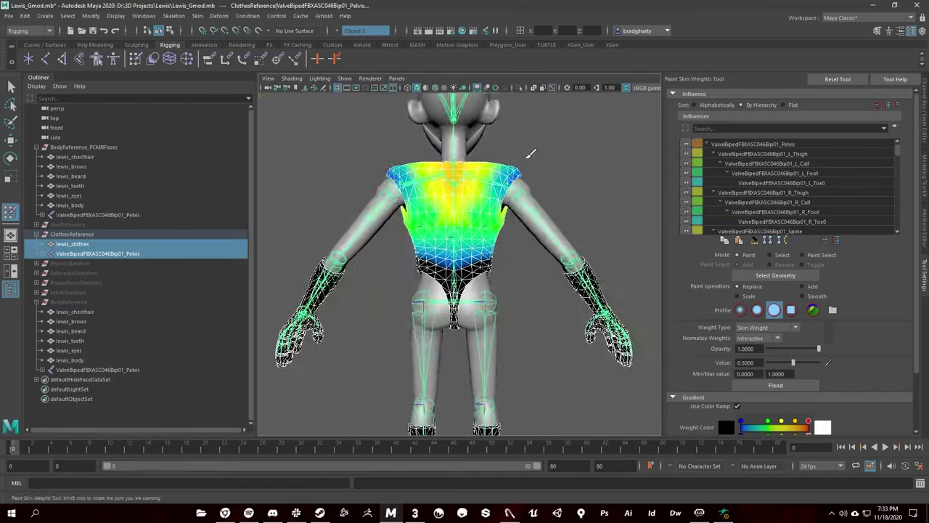
# - Paint the lewis_clothes torso weights at 0.3 and open the viewport Show menu
pyautogui.keyDown('alt'); pyautogui.moveTo(529, 150); pyautogui.dragTo(684, 358); pyautogui.keyUp('alt')
pyautogui.write('0.3')
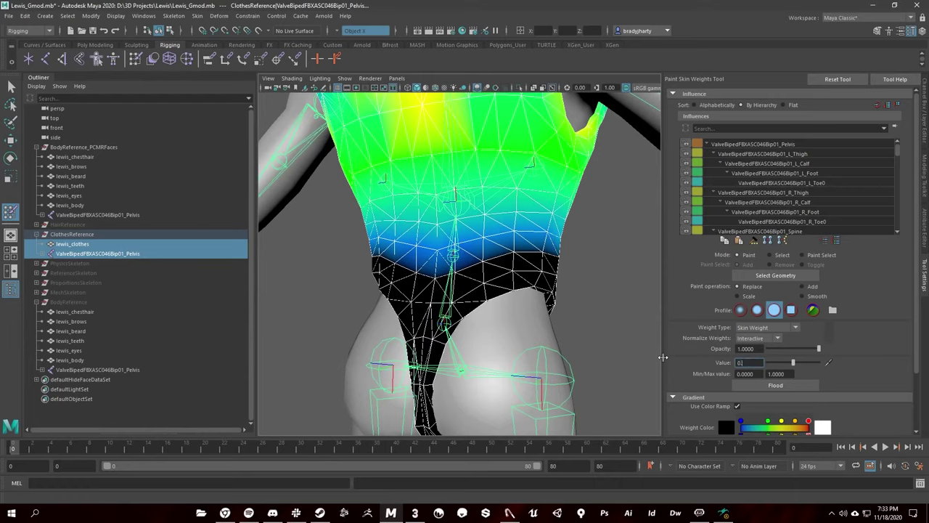
pyautogui.press('Return')
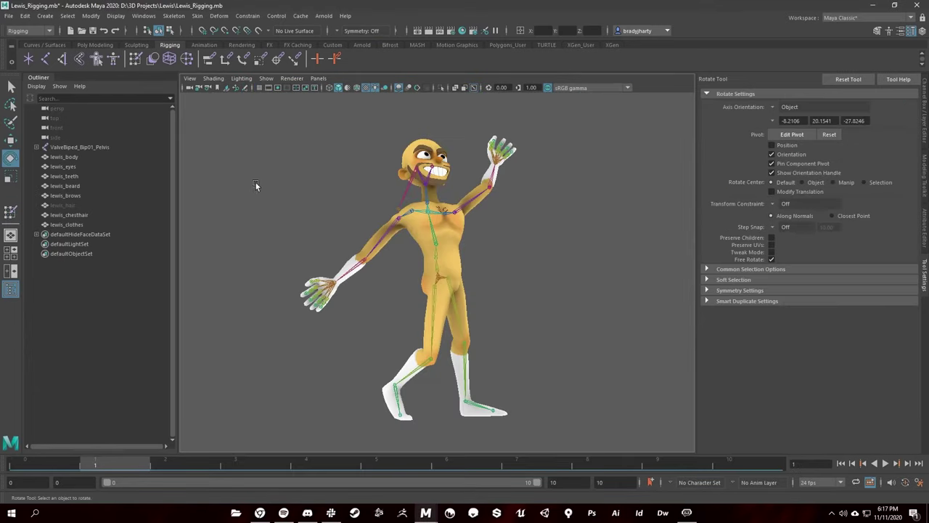
pyautogui.keyDown('alt'); pyautogui.moveTo(533, 255); pyautogui.dragTo(537, 218); pyautogui.keyUp('alt')
pyautogui.click(264, 79)
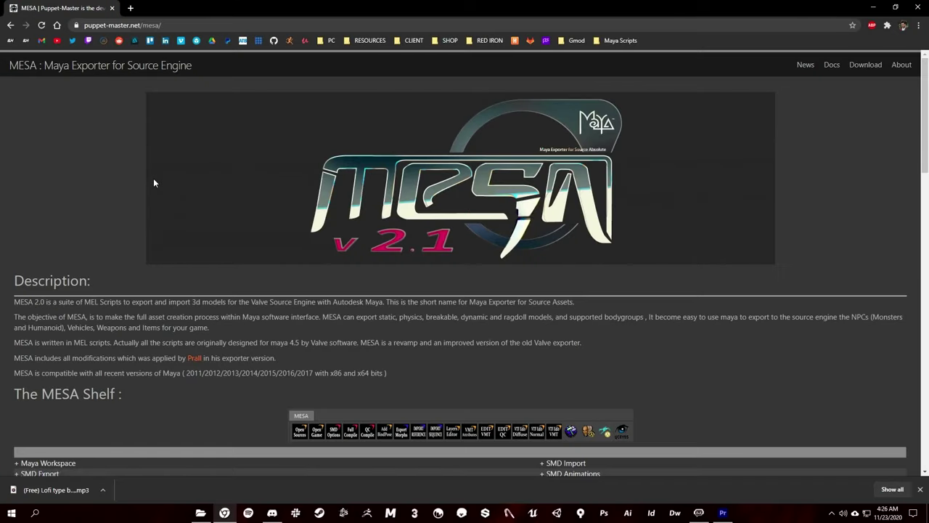
pyautogui.scroll(-4, 154, 179)
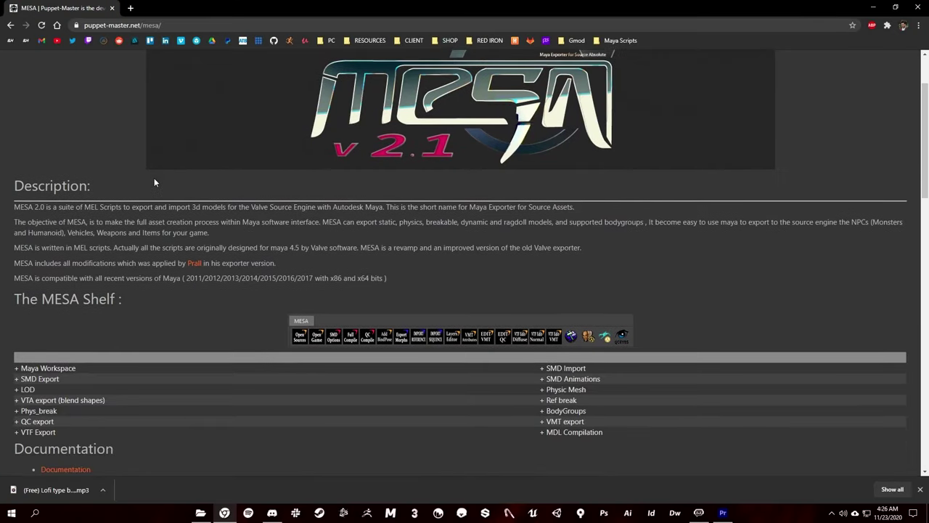
pyautogui.scroll(-3, 150, 176)
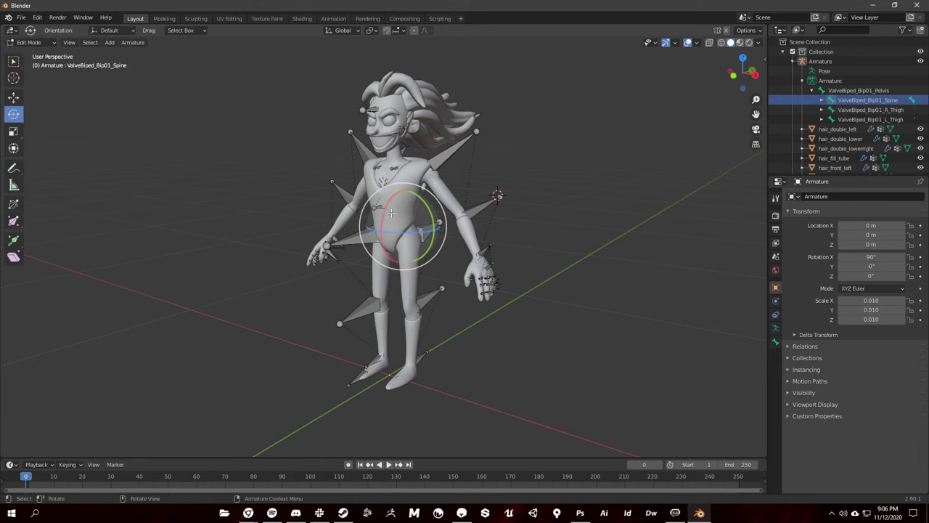
# - Rotate the spine bone around X in armature edit mode
pyautogui.moveTo(390, 210); pyautogui.dragTo(397, 197)
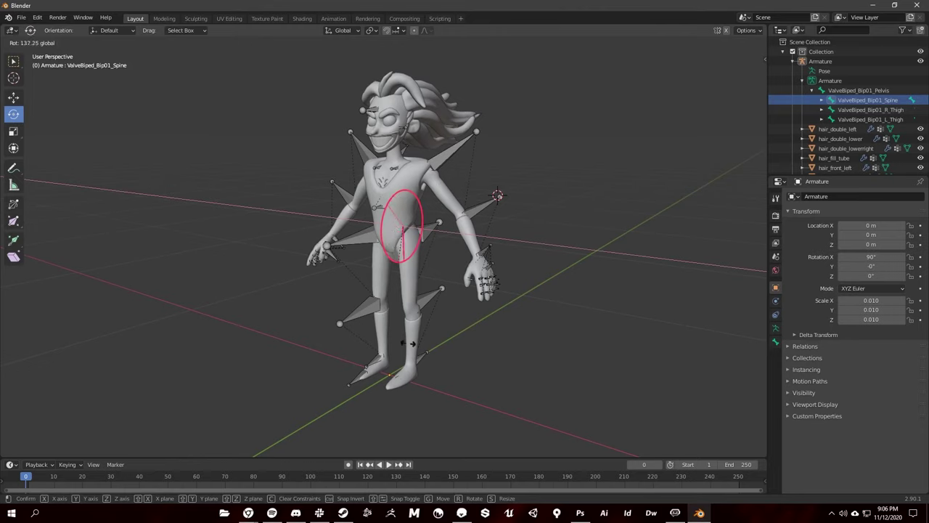
pyautogui.click(378, 249)
pyautogui.press('w')
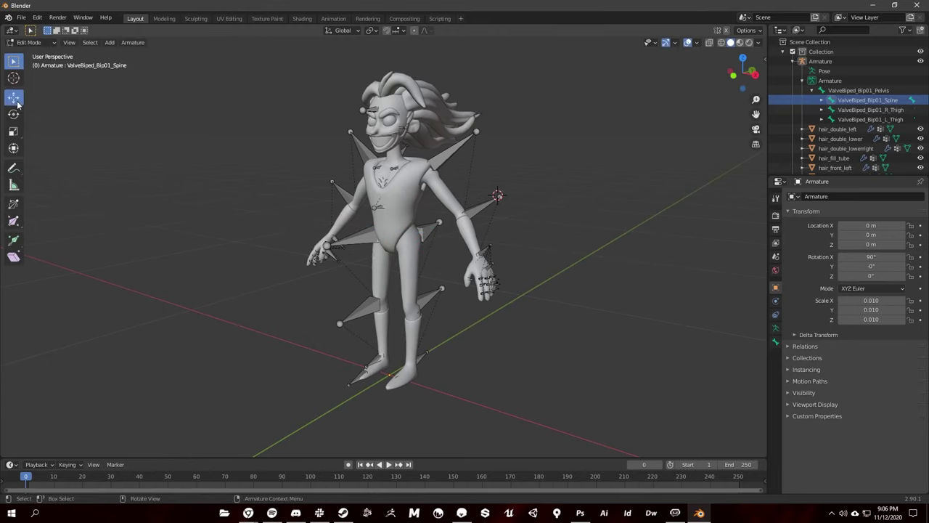
# - Try moving a bone to the shoulder, undo both attempts, then move the foot bone
pyautogui.moveTo(427, 230); pyautogui.dragTo(463, 214)
pyautogui.moveTo(521, 202); pyautogui.dragTo(520, 201)
pyautogui.hotkey('ctrl', 'z')
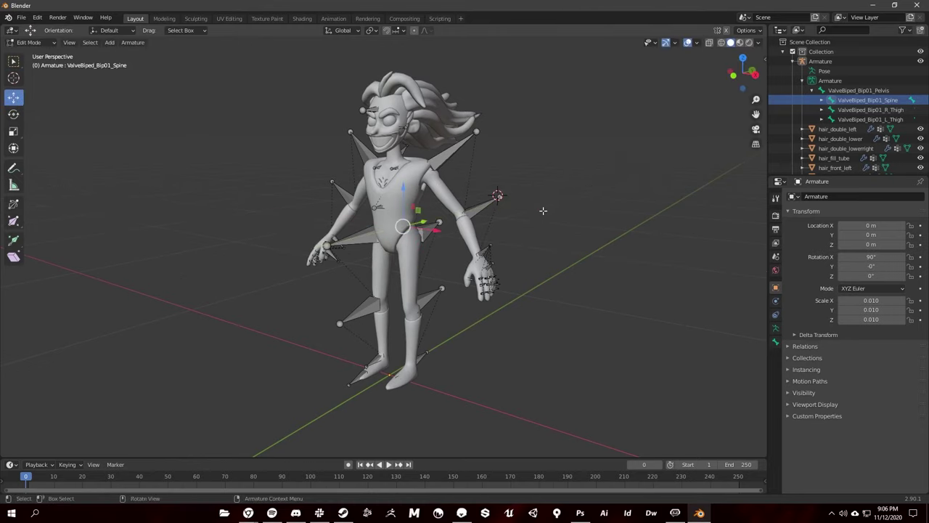
pyautogui.moveTo(428, 226); pyautogui.dragTo(526, 204)
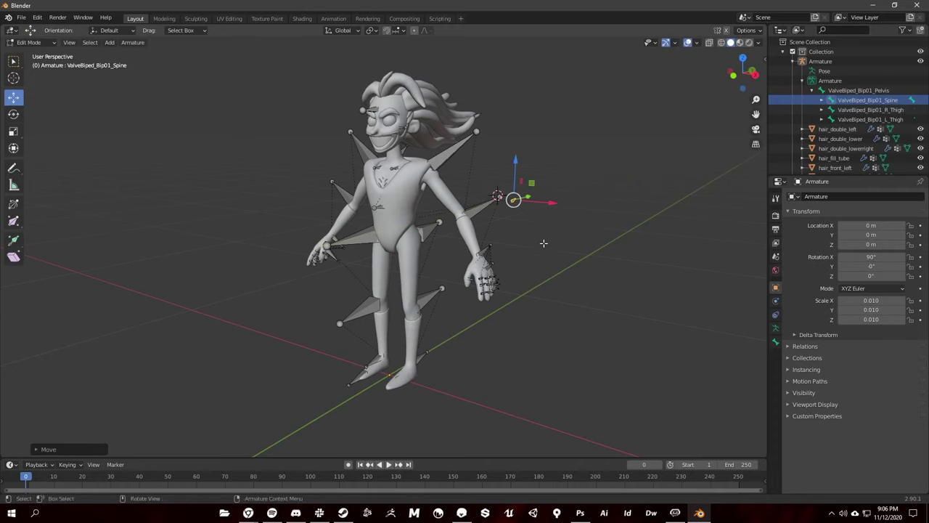
pyautogui.hotkey('ctrl', 'z')
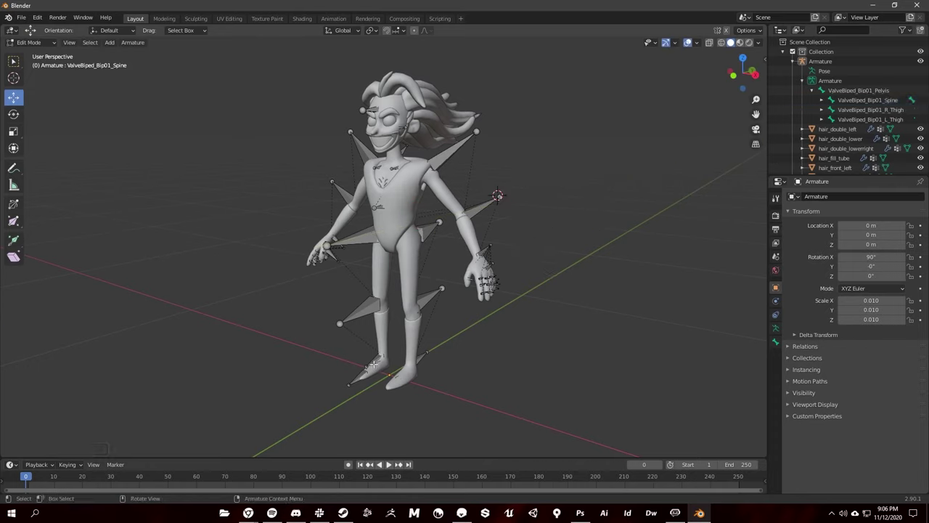
pyautogui.moveTo(386, 366); pyautogui.dragTo(394, 352)
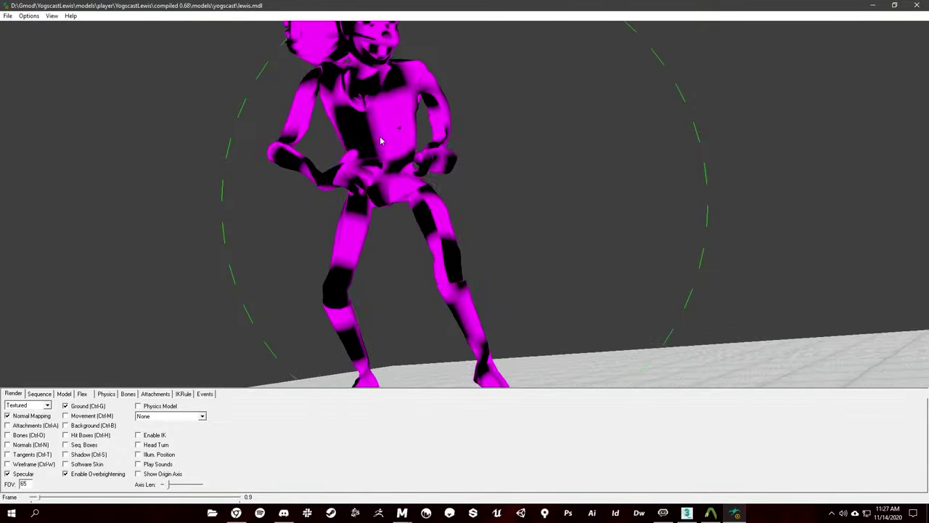
# - Check the render modes, the Model tab's missing VMT material error, and the Sequence list
pyautogui.click(39, 407)
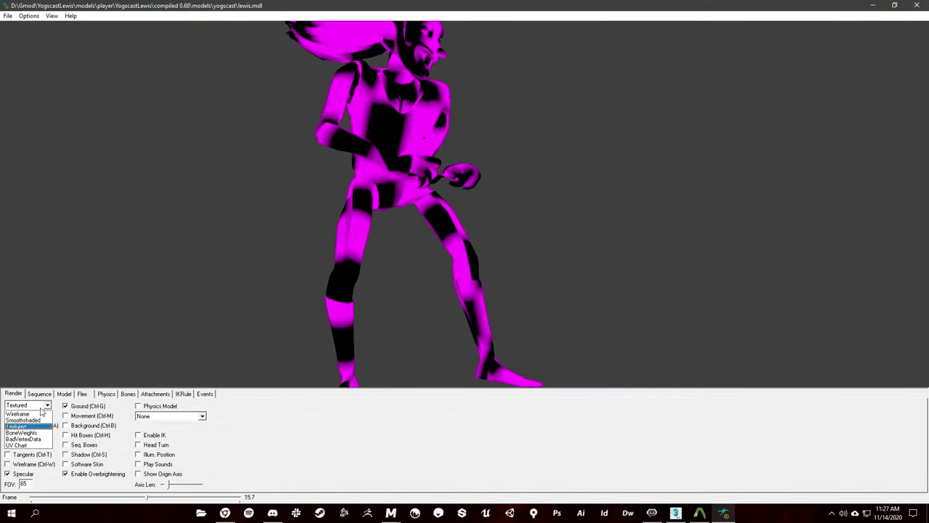
pyautogui.click(58, 396)
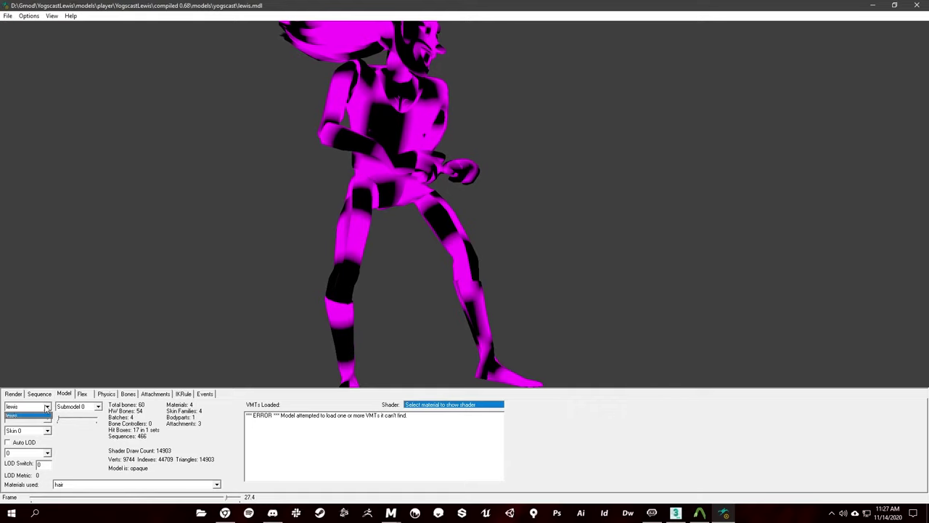
pyautogui.click(40, 394)
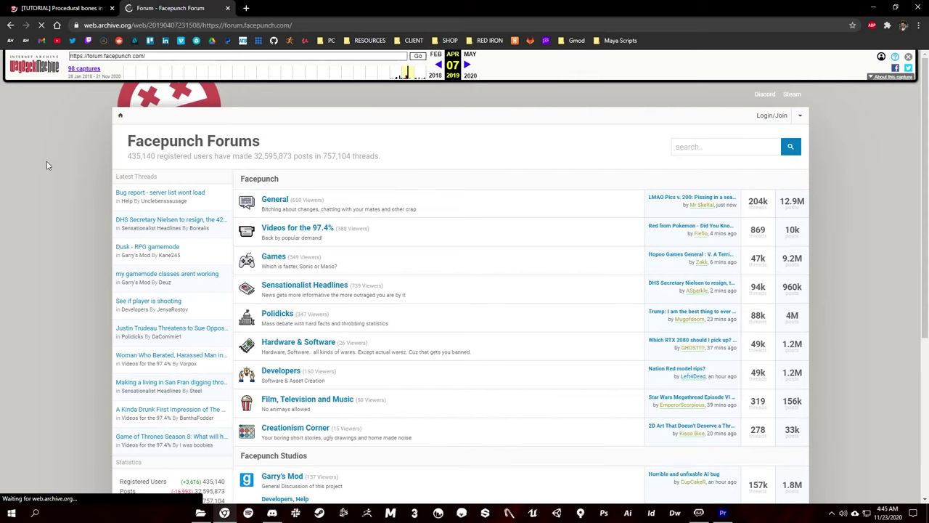
# - Scroll through the Google results for getting a default Source skeleton
pyautogui.scroll(-5, 46, 165)
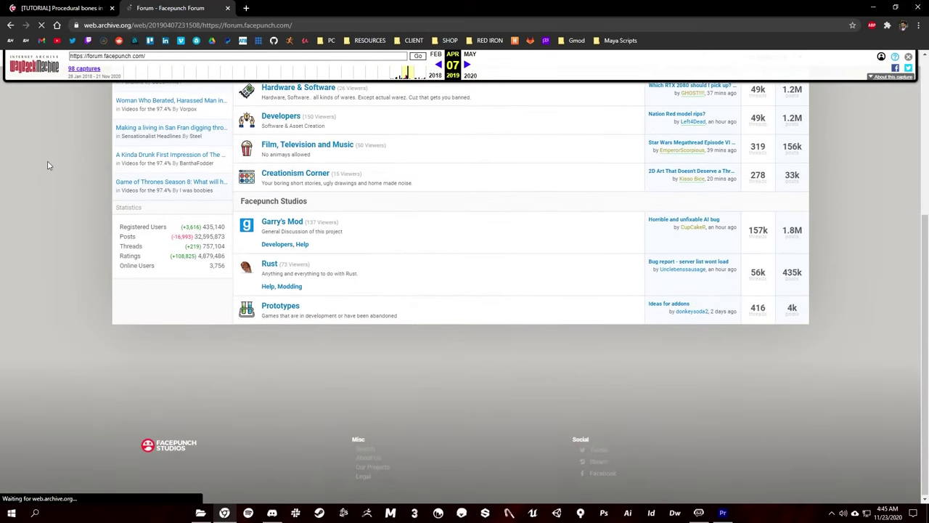
pyautogui.scroll(3, 47, 166)
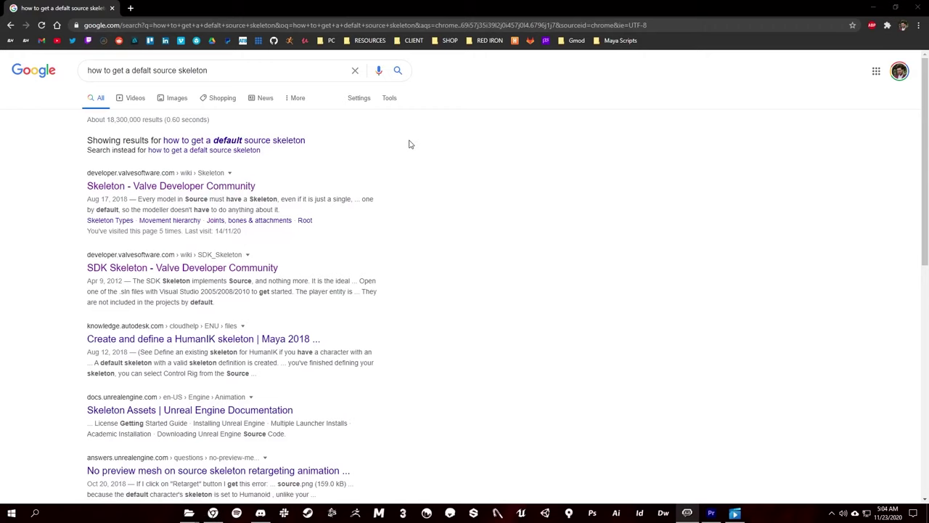
pyautogui.scroll(-4, 409, 144)
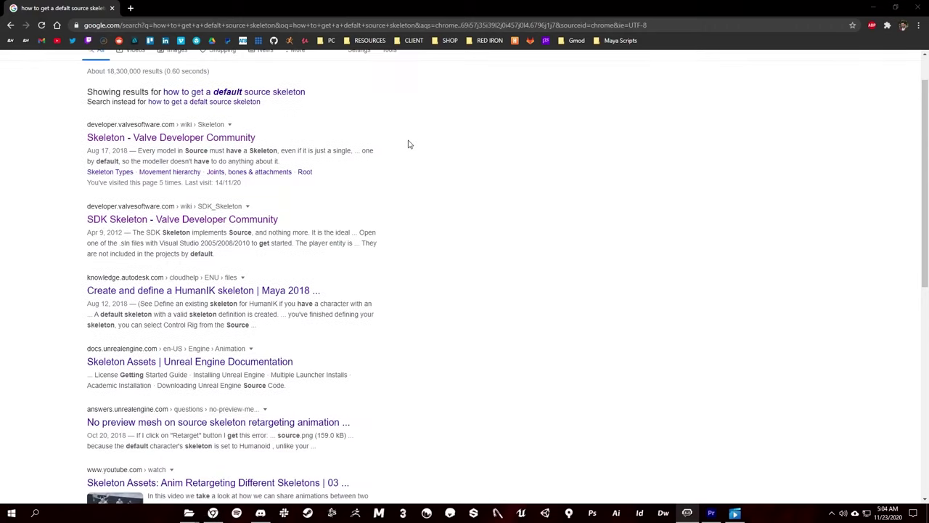
pyautogui.scroll(-4, 406, 143)
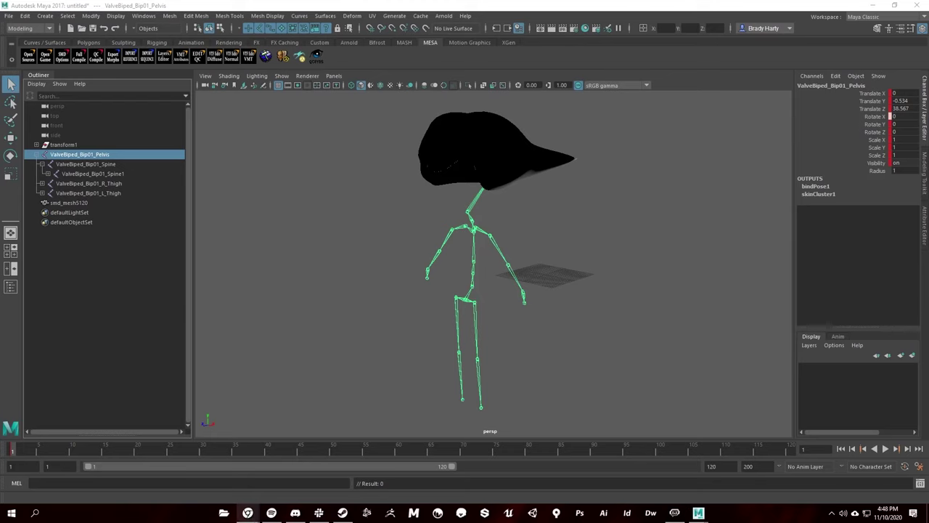
# - Start Export Selection for the ValveBiped skeleton, then zoom in on Lewis's hand and wrist
pyautogui.click(13, 17)
pyautogui.click(58, 143)
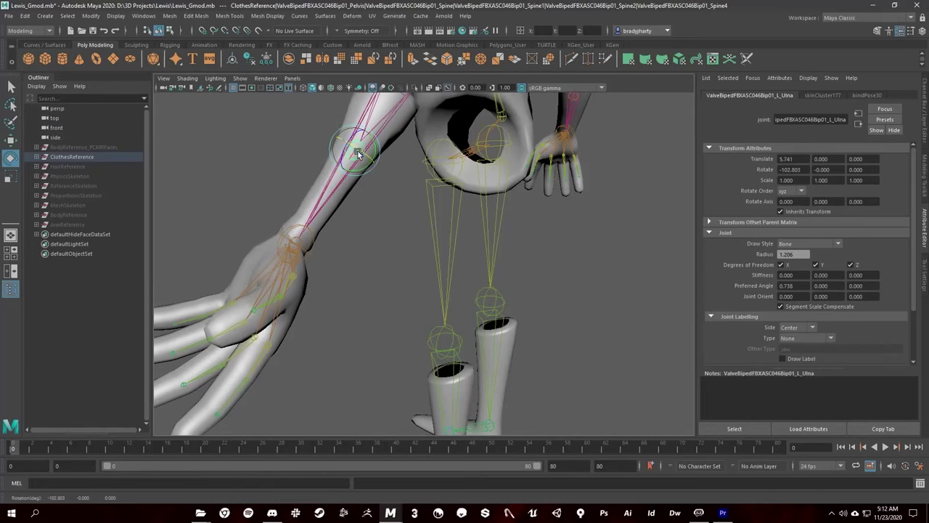
pyautogui.click(382, 226)
pyautogui.keyDown('alt'); pyautogui.moveTo(383, 226); pyautogui.dragTo(416, 224); pyautogui.keyUp('alt')
pyautogui.keyDown('alt'); pyautogui.moveTo(416, 224); pyautogui.dragTo(529, 294, button='right'); pyautogui.keyUp('alt')
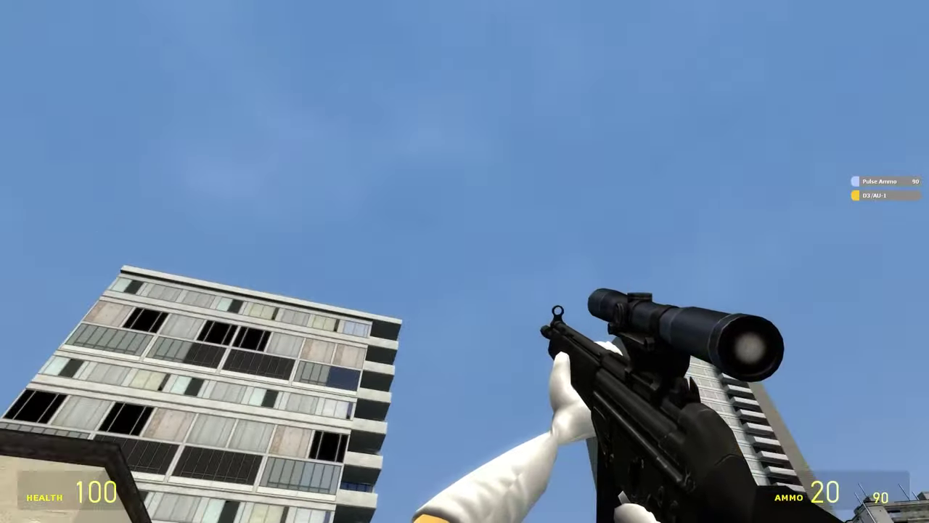
pyautogui.press('Escape')
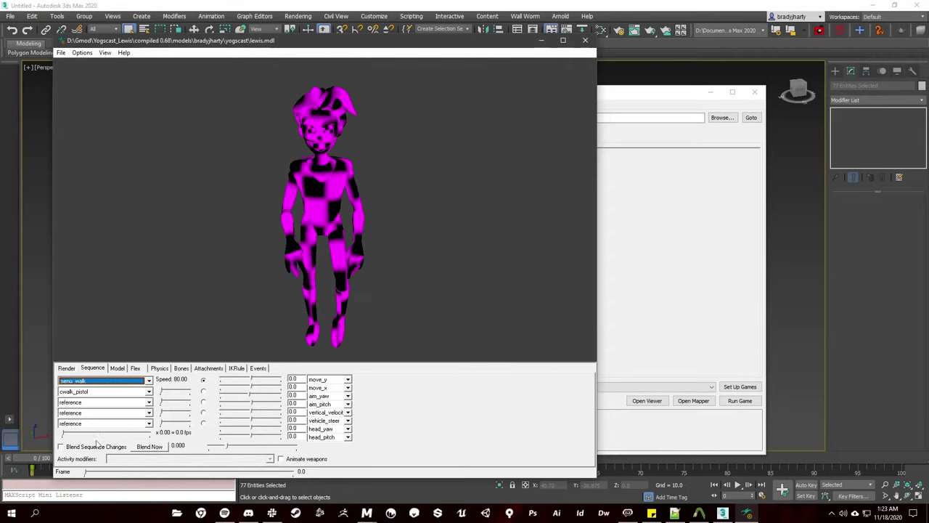
# - Set the animation speed to x1.00, scroll the sequence list, then frame both arms
pyautogui.moveTo(75, 434); pyautogui.dragTo(115, 434)
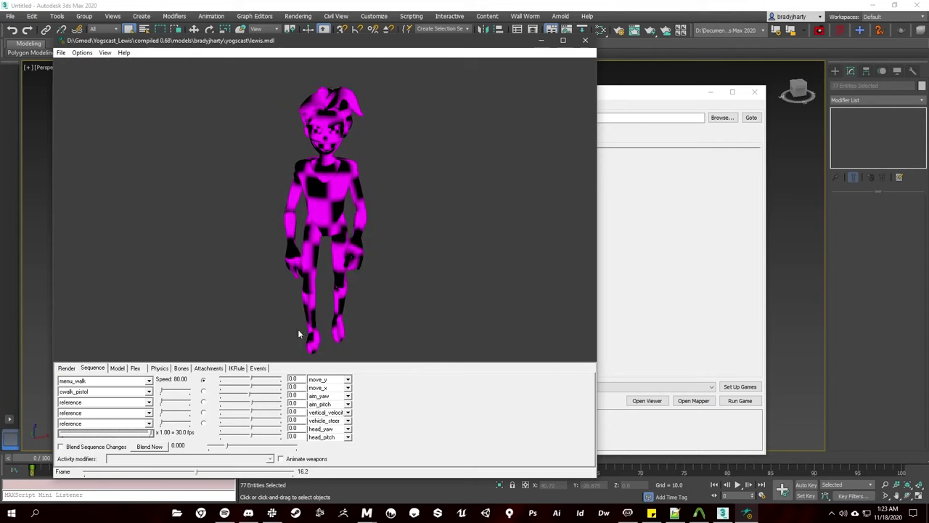
pyautogui.click(91, 381)
pyautogui.scroll(-5, 90, 363)
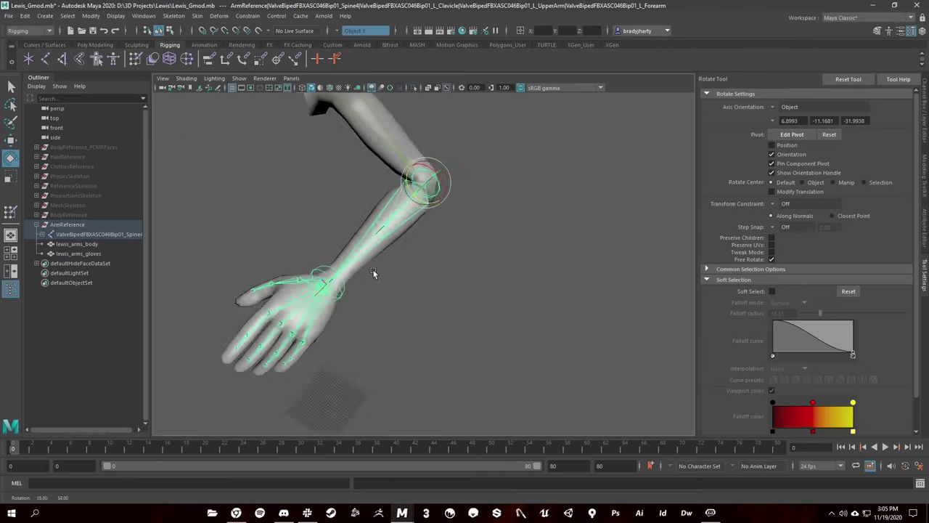
pyautogui.keyDown('alt'); pyautogui.moveTo(374, 273); pyautogui.dragTo(422, 263); pyautogui.keyUp('alt')
pyautogui.click(370, 219)
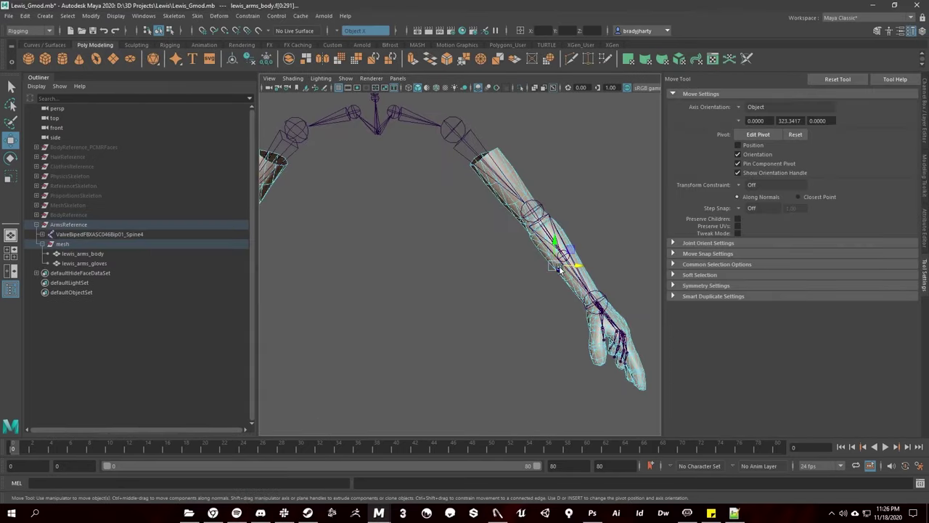
# - Nudge the arms mesh slightly to the right along the X axis
pyautogui.moveTo(559, 268); pyautogui.dragTo(575, 266)
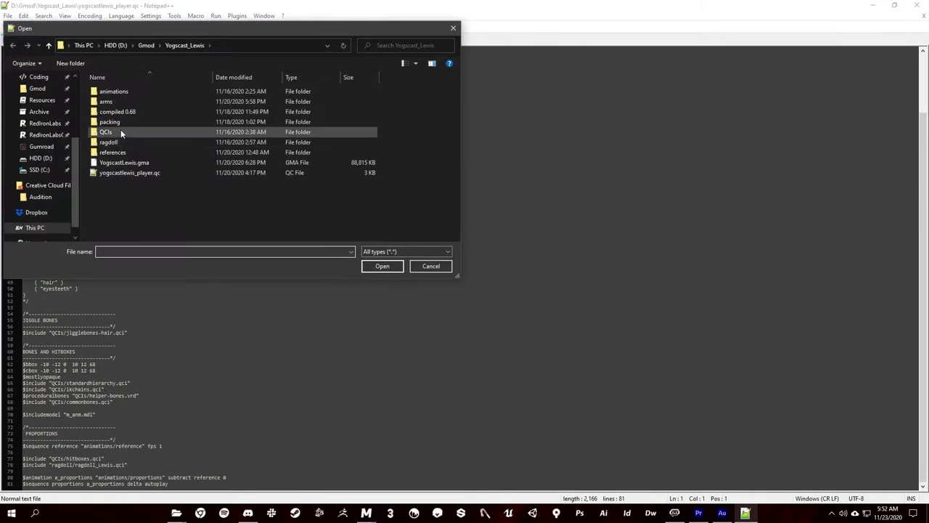
# - From the QCIs folder, open commonbones.qci and helper-bones.vrd in new tabs
pyautogui.doubleClick(120, 130)
pyautogui.click(119, 92)
pyautogui.doubleClick(120, 92)
# - Open hitboxes.qci, ikchains.qci and jigglebones-hair.qci as further tabs
pyautogui.scroll(-4, 465, 269)
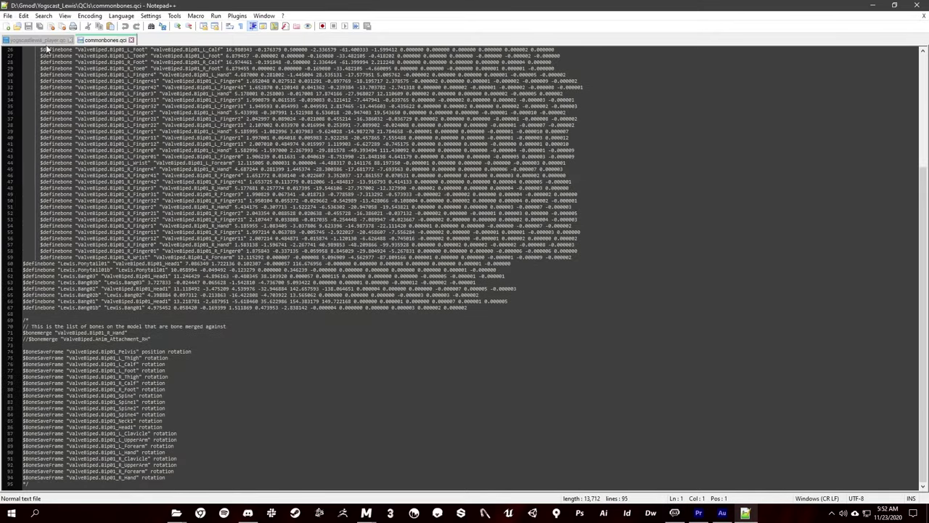
pyautogui.click(8, 16)
pyautogui.click(25, 37)
pyautogui.doubleClick(121, 102)
pyautogui.click(8, 16)
pyautogui.click(25, 37)
pyautogui.doubleClick(115, 112)
pyautogui.click(8, 16)
pyautogui.click(25, 37)
pyautogui.doubleClick(112, 122)
pyautogui.click(8, 16)
pyautogui.click(25, 37)
pyautogui.doubleClick(123, 132)
pyautogui.scroll(-6, 286, 158)
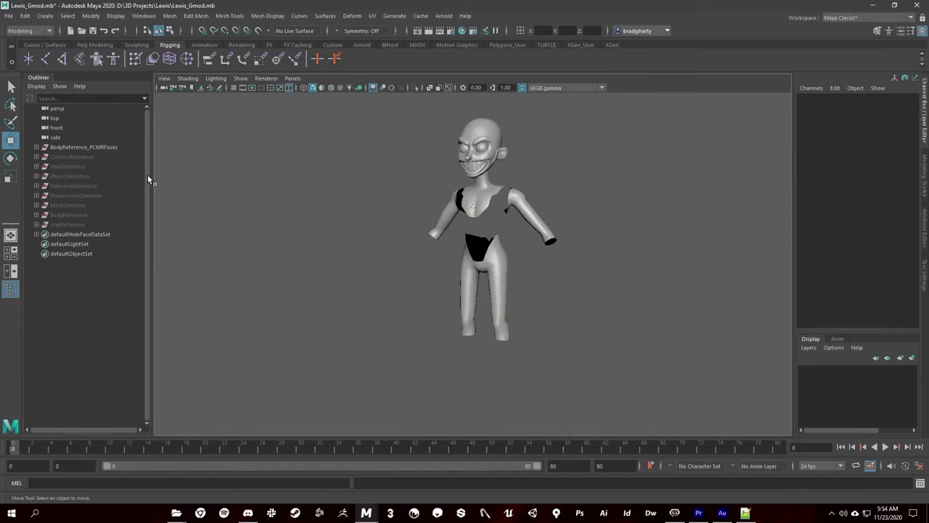
# - Toggle visibility of ClothesReference and HairReference in the Outliner, then deselect
pyautogui.keyDown('ctrl'); pyautogui.click(99, 156); pyautogui.keyUp('ctrl')
pyautogui.press('h')
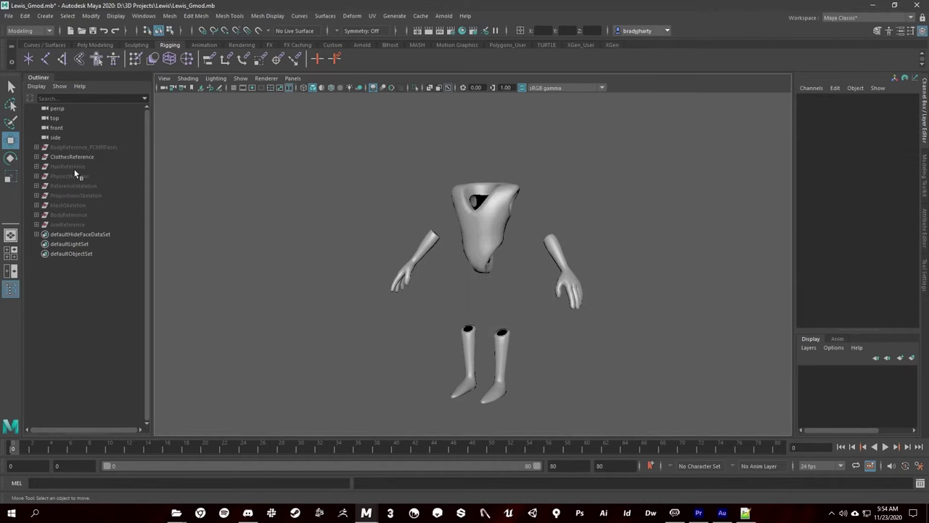
pyautogui.click(67, 167)
pyautogui.press('h')
pyautogui.click(182, 190)
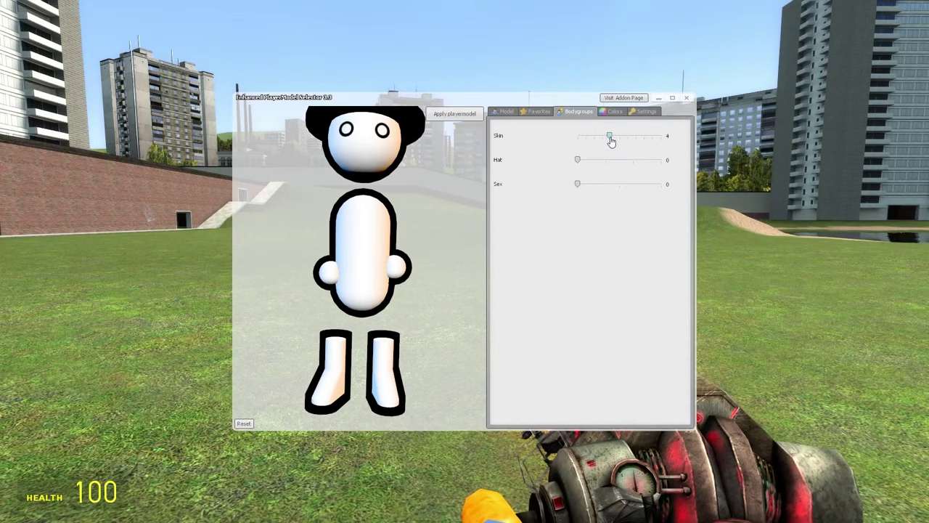
# - Give the model the white hair hat and set the Sex bodygroup to the other character
pyautogui.click(661, 159)
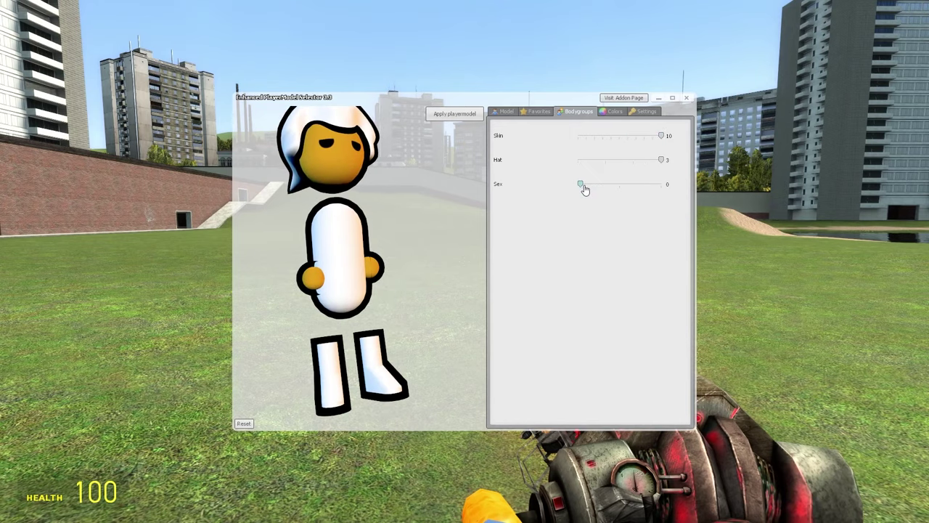
pyautogui.moveTo(626, 188); pyautogui.dragTo(684, 186)
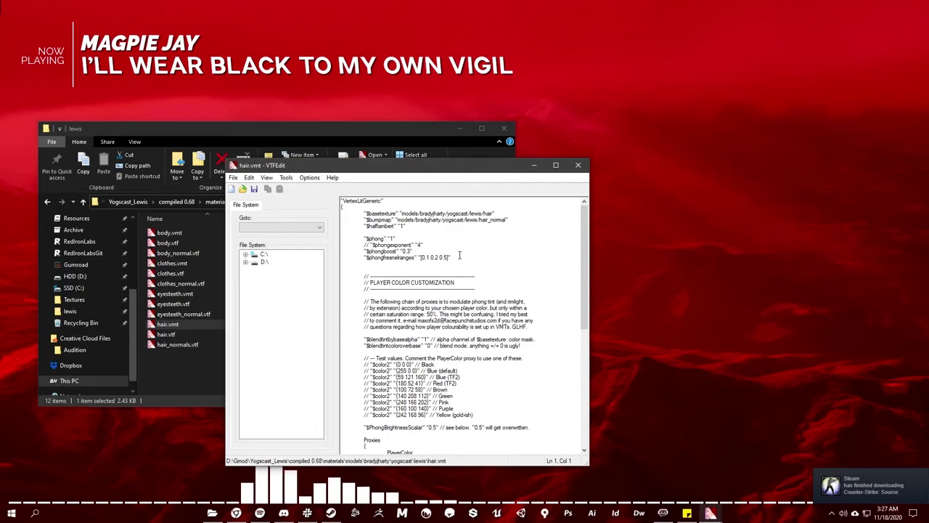
# - Highlight hair.vmt's lines from $bumpmap to $phongfresnelranges, then turn the model to a side view
pyautogui.moveTo(459, 254); pyautogui.dragTo(368, 220)
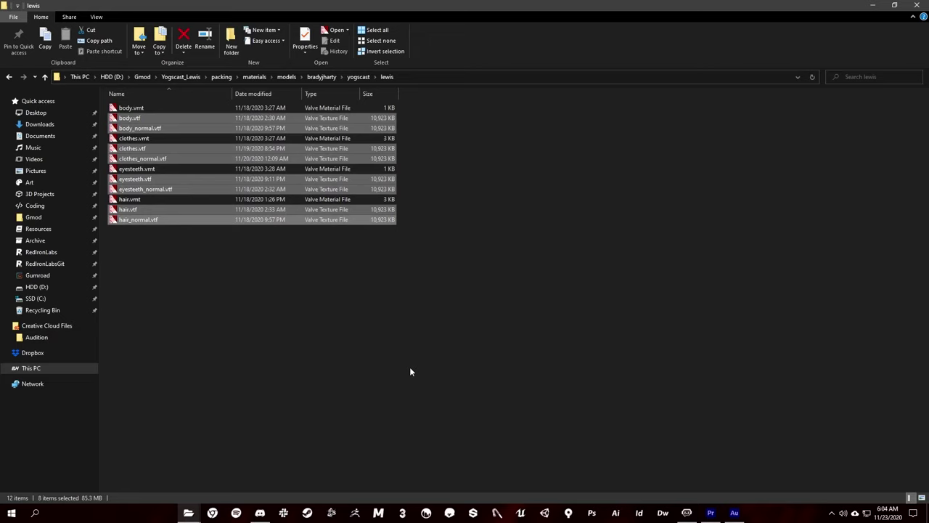
pyautogui.click(409, 372)
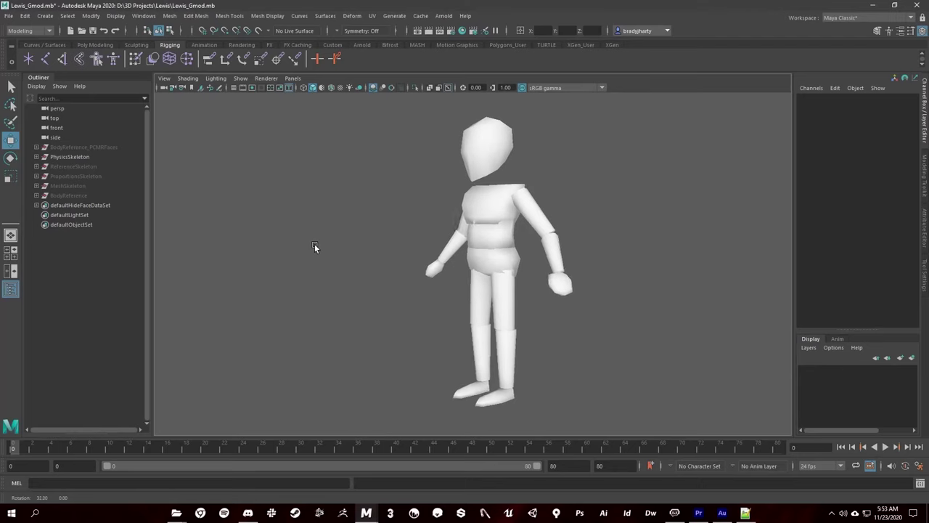
pyautogui.keyDown('alt'); pyautogui.moveTo(314, 244); pyautogui.dragTo(793, 242); pyautogui.keyUp('alt')
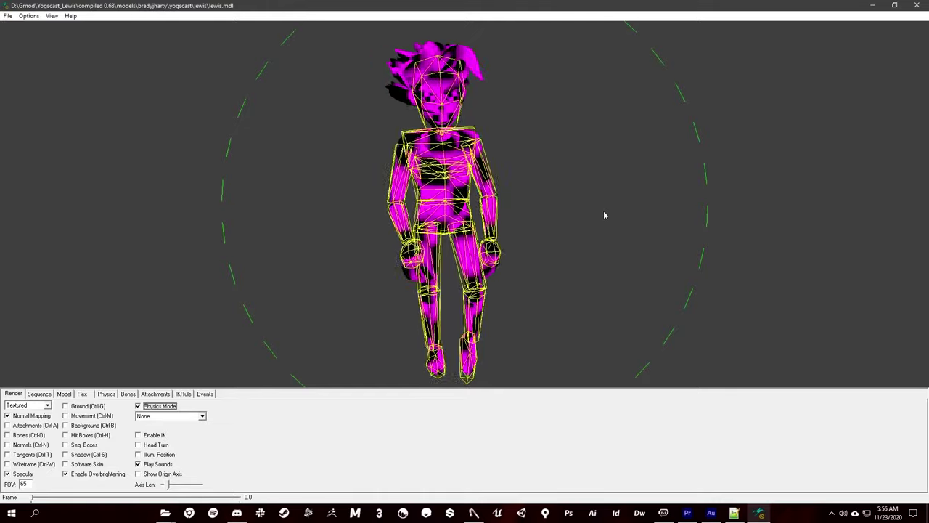
pyautogui.moveTo(604, 215); pyautogui.dragTo(798, 211)
# - Show the lewis model's hitboxes, view its back, and set the head joint limits to the Y axis
pyautogui.click(90, 435)
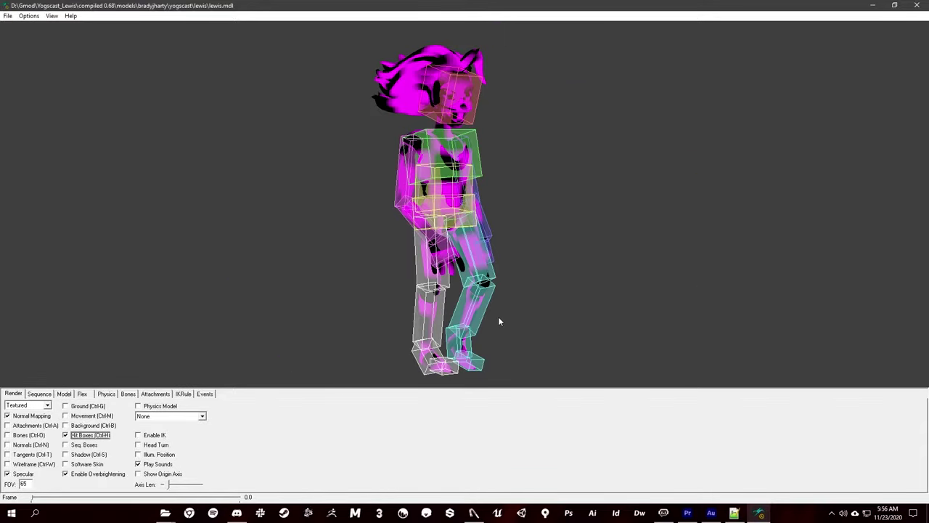
pyautogui.moveTo(634, 311); pyautogui.dragTo(822, 272)
pyautogui.click(106, 394)
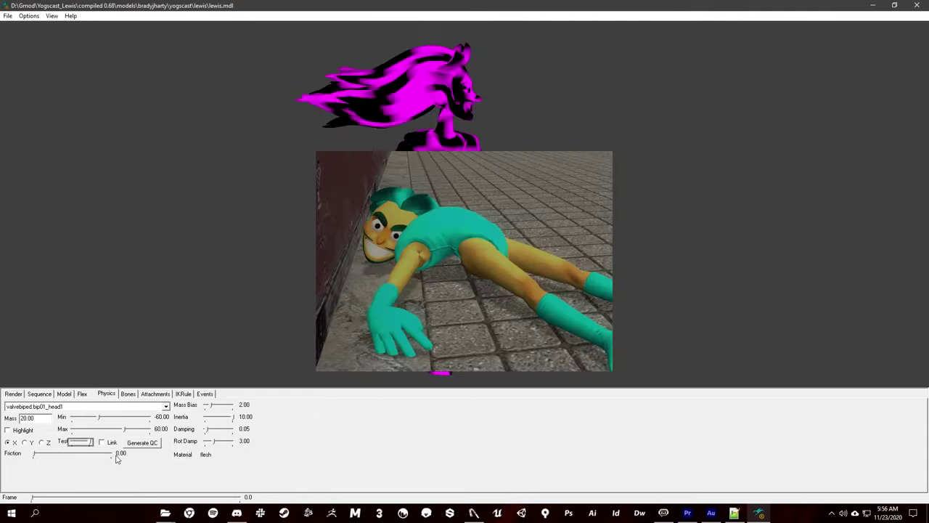
pyautogui.click(24, 442)
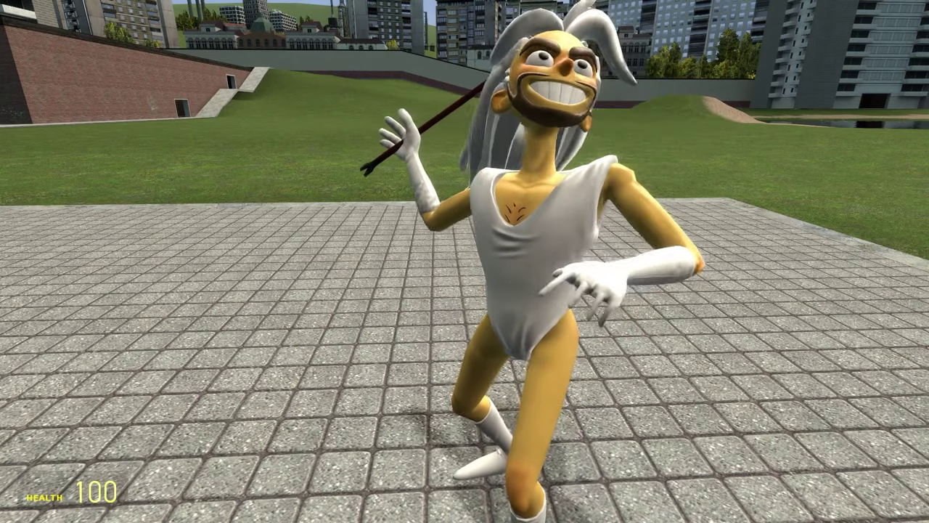
# - Equip the 9mm pistol, .357 Magnum, SMG, AR2 and melee weapon in turn
pyautogui.press('2')
pyautogui.click(465, 261)
pyautogui.press('2')
pyautogui.click(465, 261)
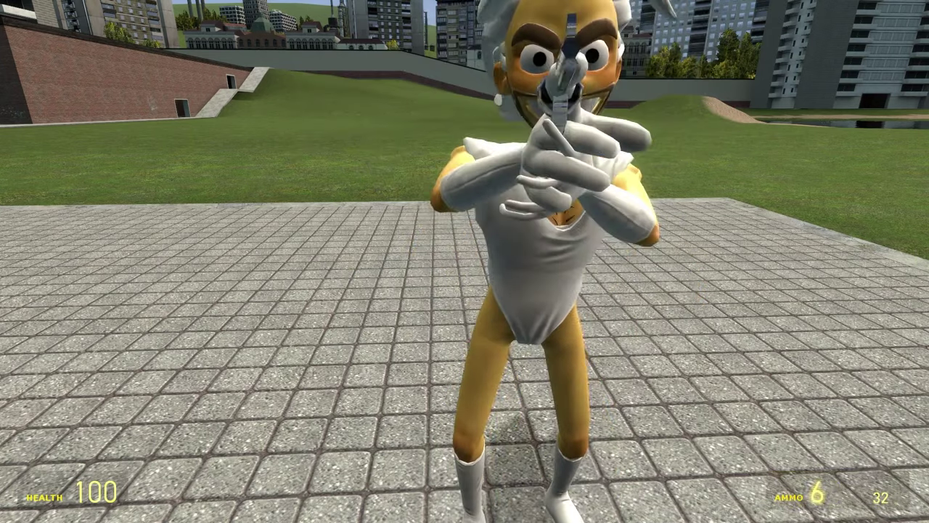
pyautogui.press('3')
pyautogui.click(464, 261)
pyautogui.press('3')
pyautogui.click(465, 262)
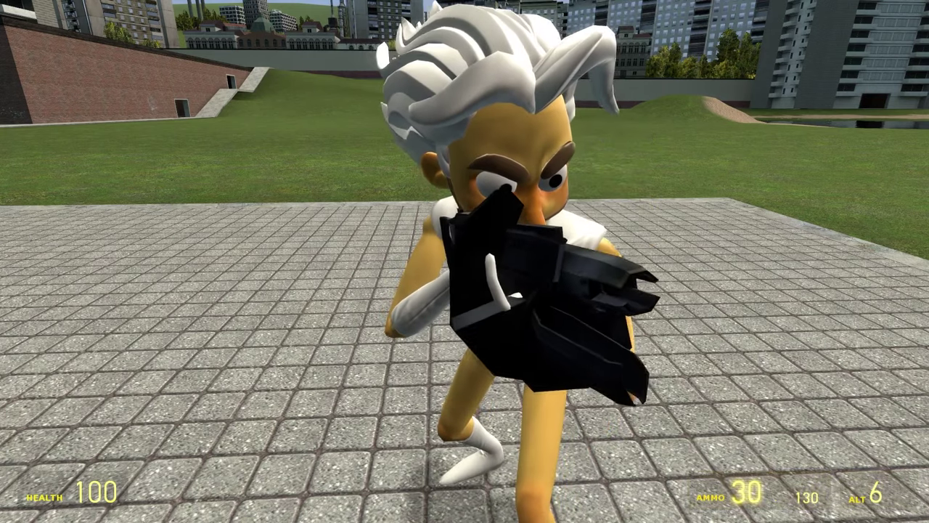
pyautogui.press('1')
pyautogui.click(465, 262)
pyautogui.press('q')
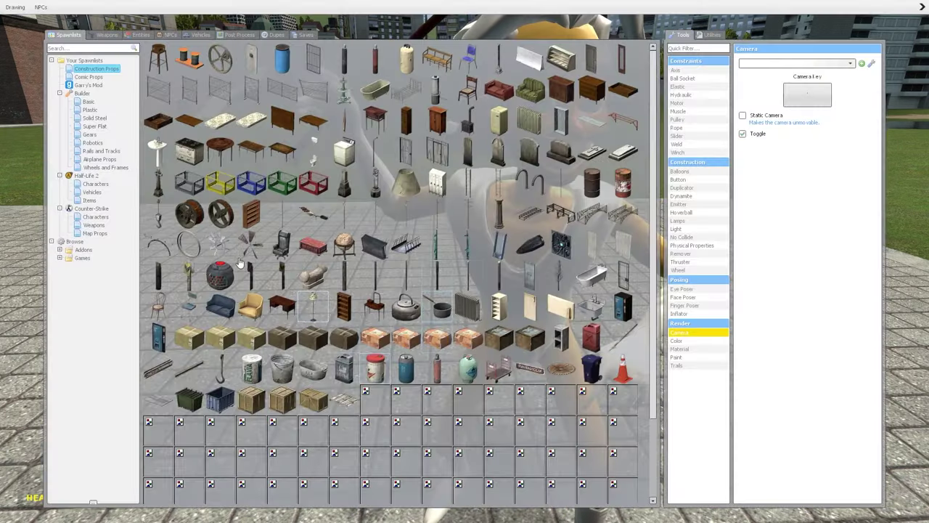